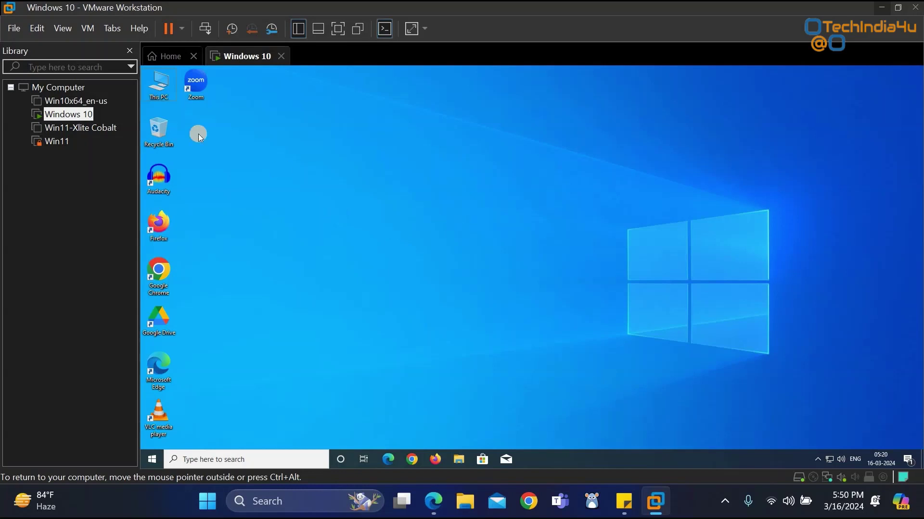
# Step: View the Windows 10 guest's system properties in a maximized window to check its edition, processor and memory, and close it
pyautogui.rightClick(159, 92)
pyautogui.click(204, 203)
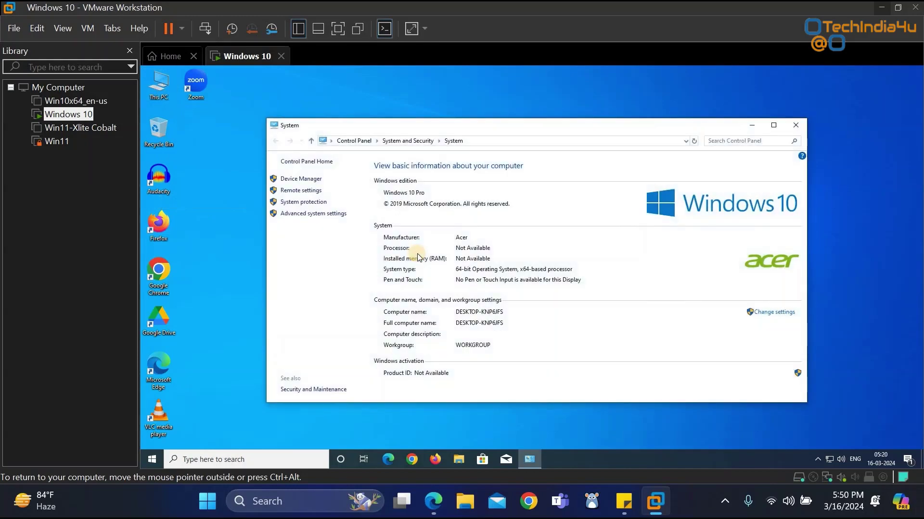
pyautogui.click(774, 125)
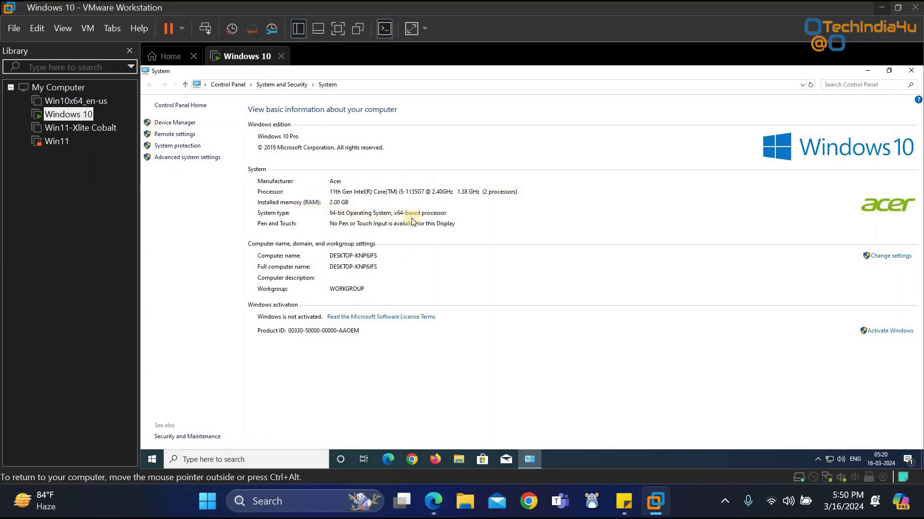
pyautogui.click(910, 71)
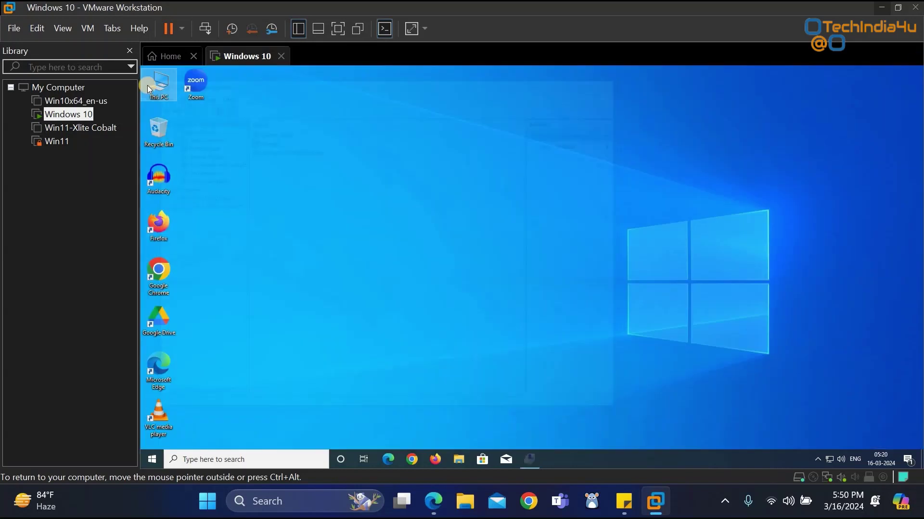
# Step: Open This PC in the guest, view the drives and the contents of Local Disk (D:), and close the window
pyautogui.doubleClick(157, 92)
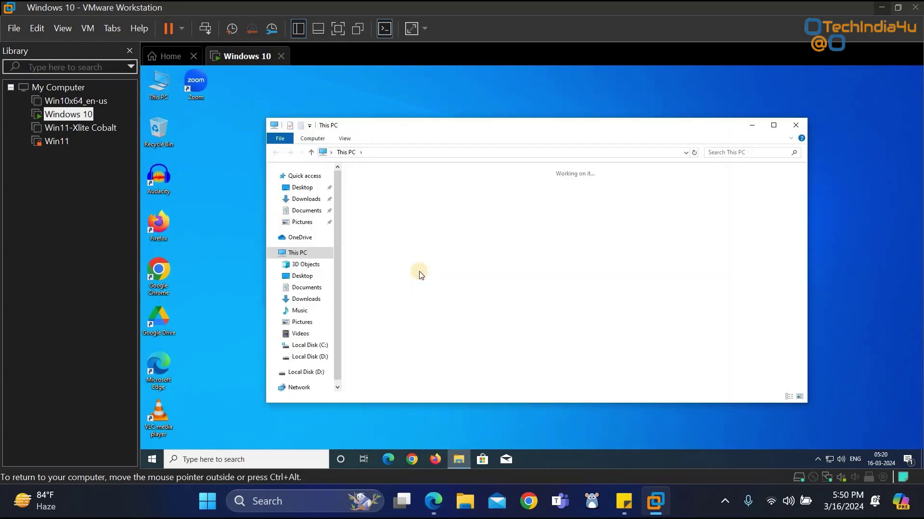
pyautogui.click(407, 291)
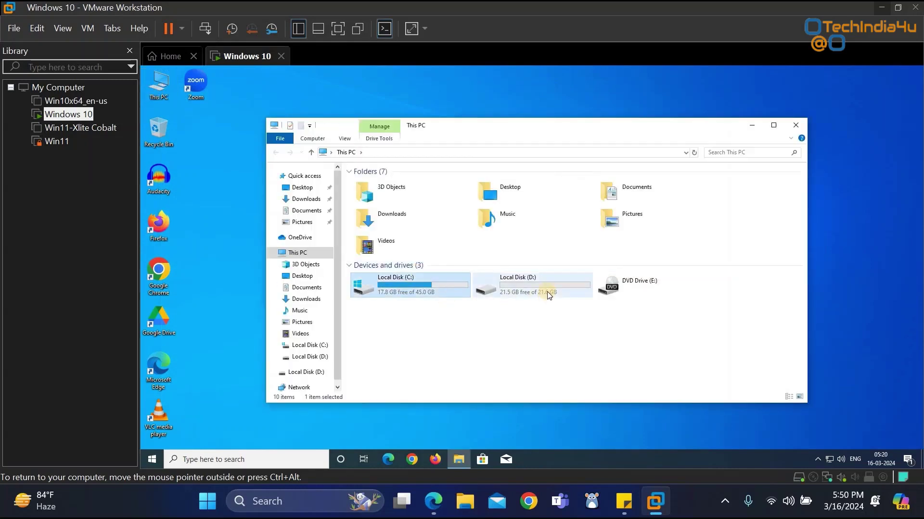
pyautogui.click(547, 293)
pyautogui.doubleClick(547, 291)
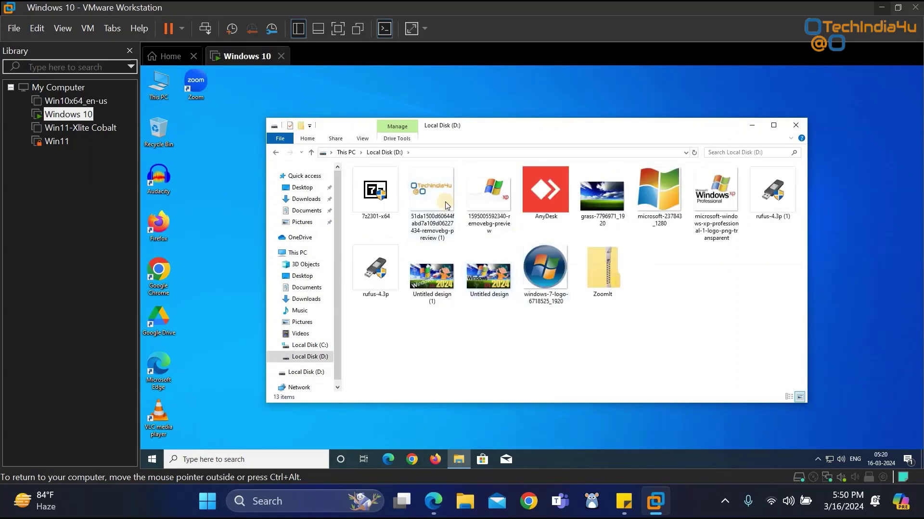
pyautogui.click(276, 152)
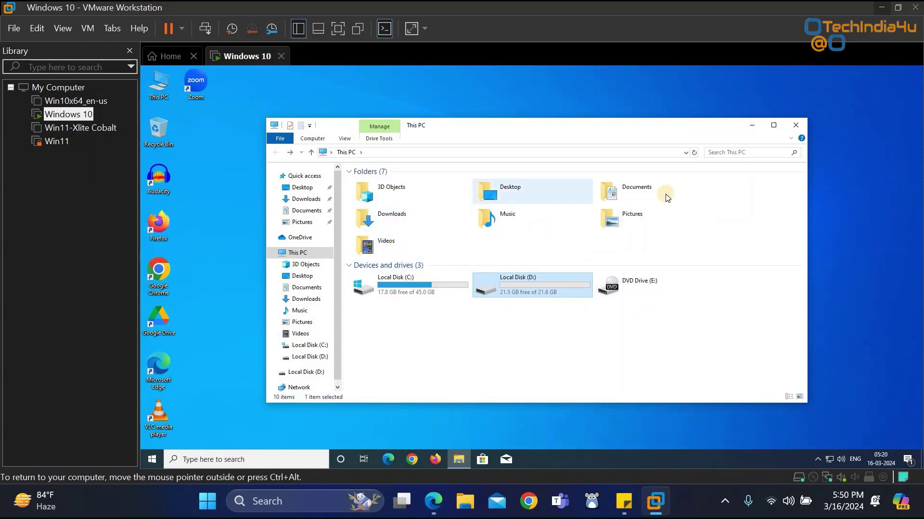
pyautogui.click(794, 128)
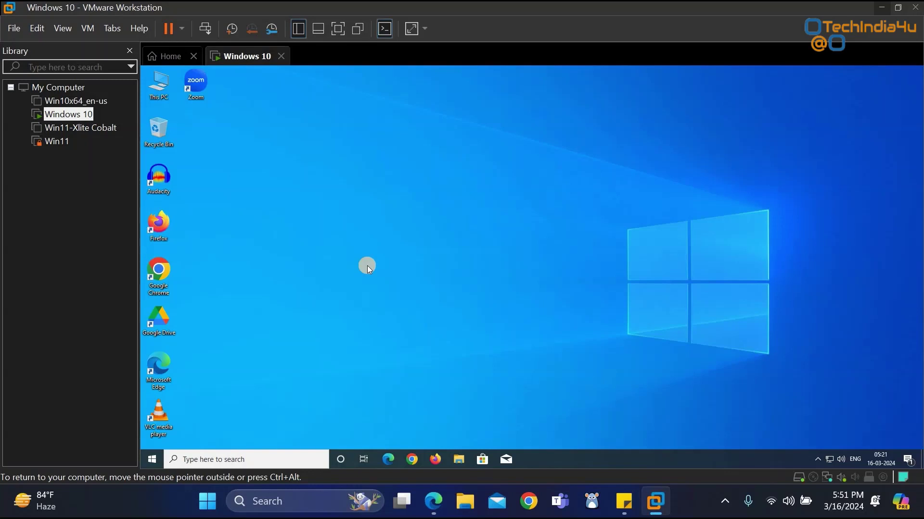
# Step: Reopen the guest's system properties to review the installed memory and system type, and close them
pyautogui.rightClick(162, 97)
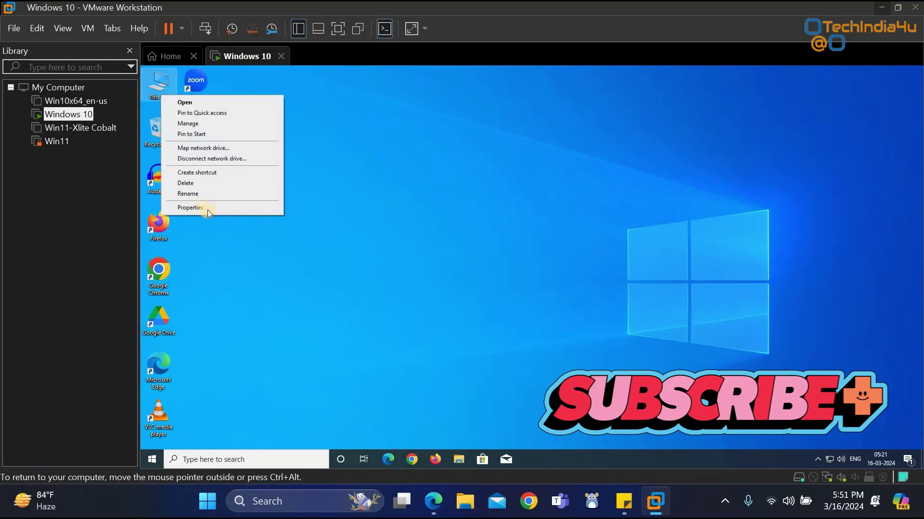
pyautogui.click(209, 209)
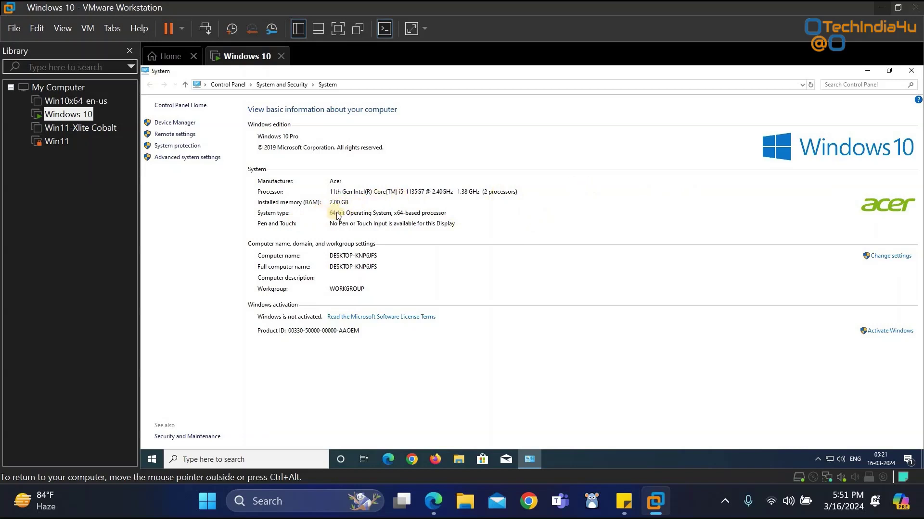
pyautogui.click(908, 74)
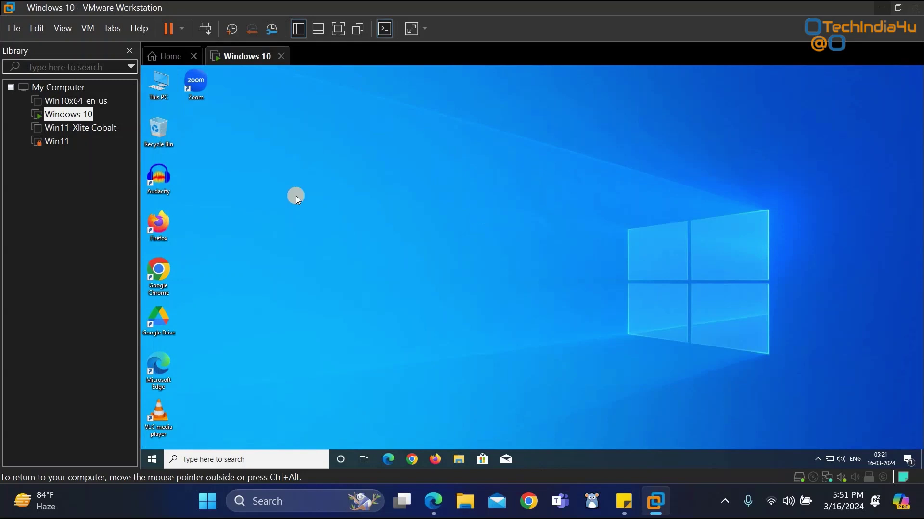
# Step: Open the Windows 10 virtual machine's settings and examine its hardware devices from memory and processors through to the display
pyautogui.rightClick(71, 116)
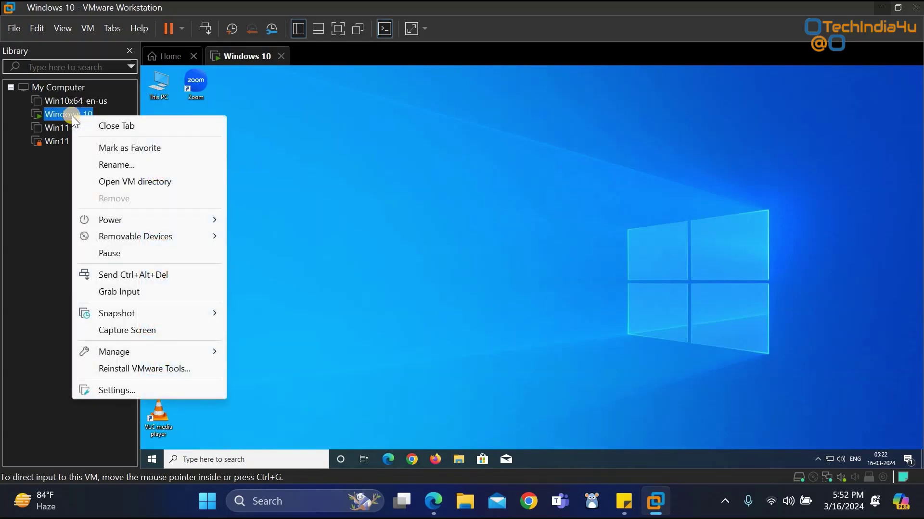
pyautogui.click(112, 391)
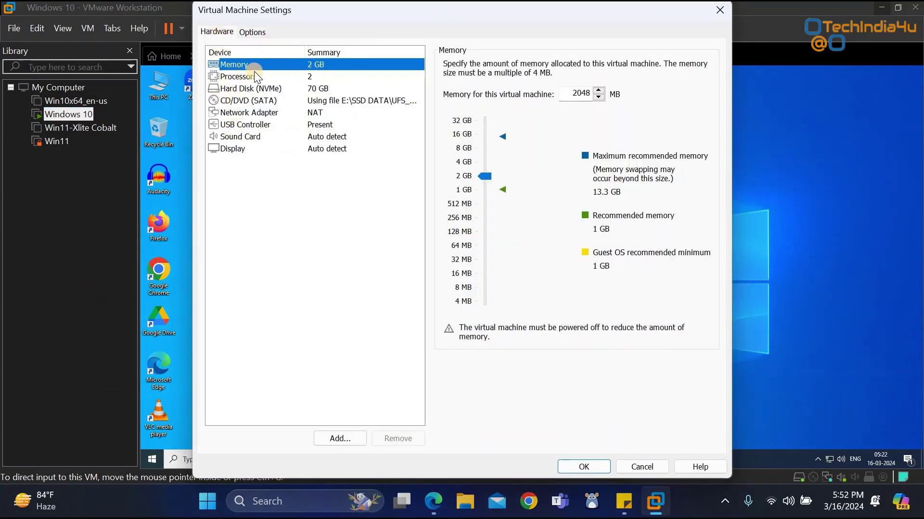
pyautogui.click(301, 78)
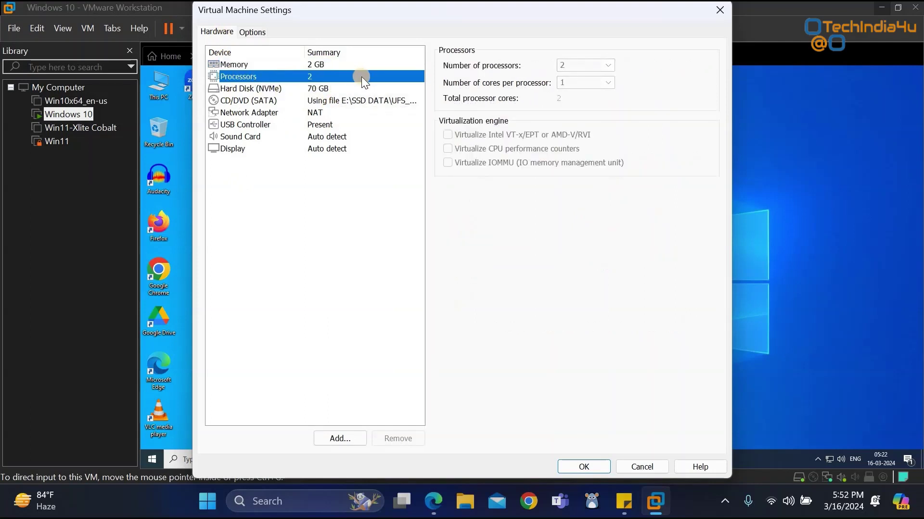
pyautogui.click(290, 89)
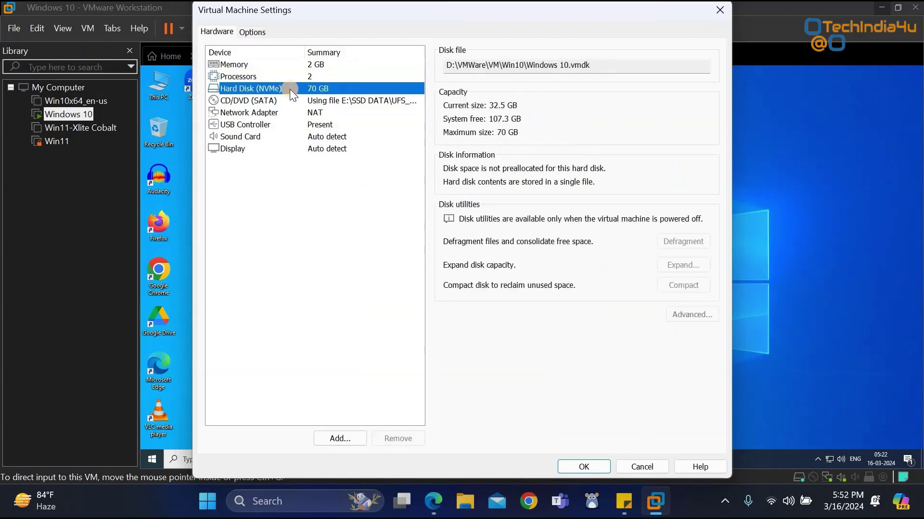
pyautogui.click(341, 104)
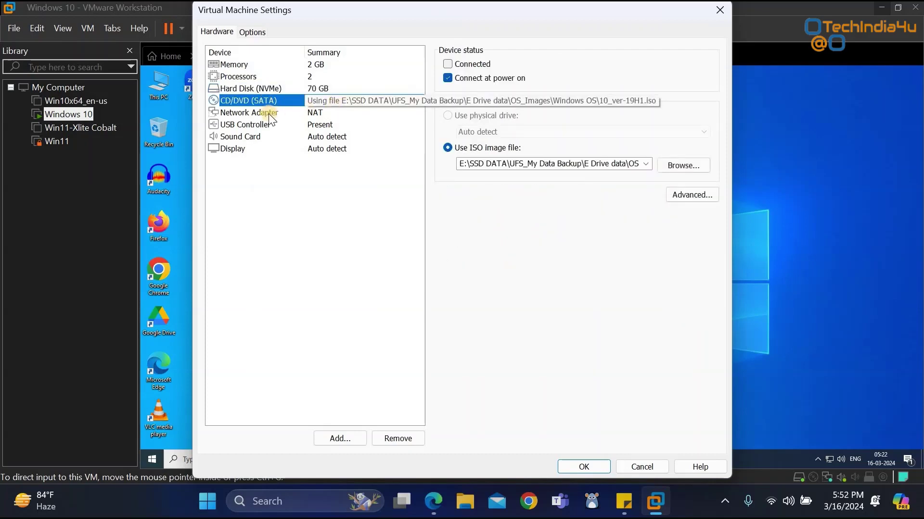
pyautogui.click(332, 114)
pyautogui.click(250, 126)
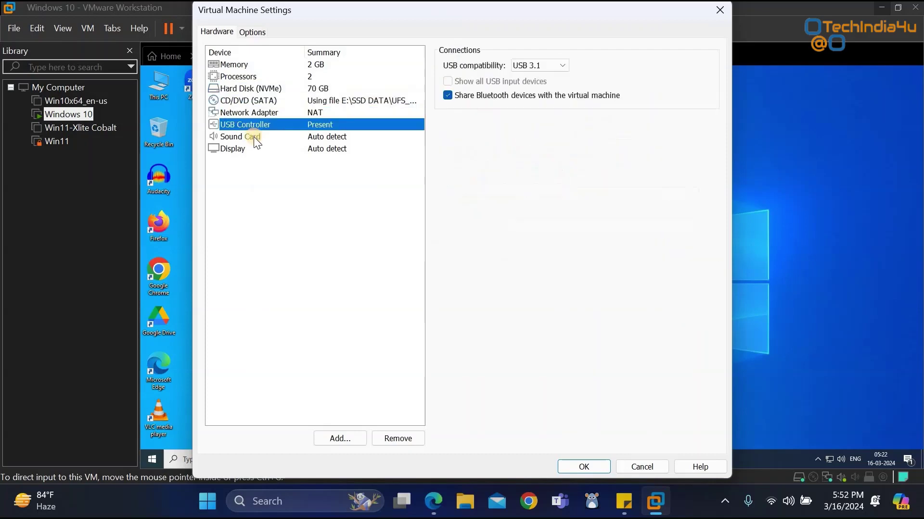
pyautogui.click(255, 138)
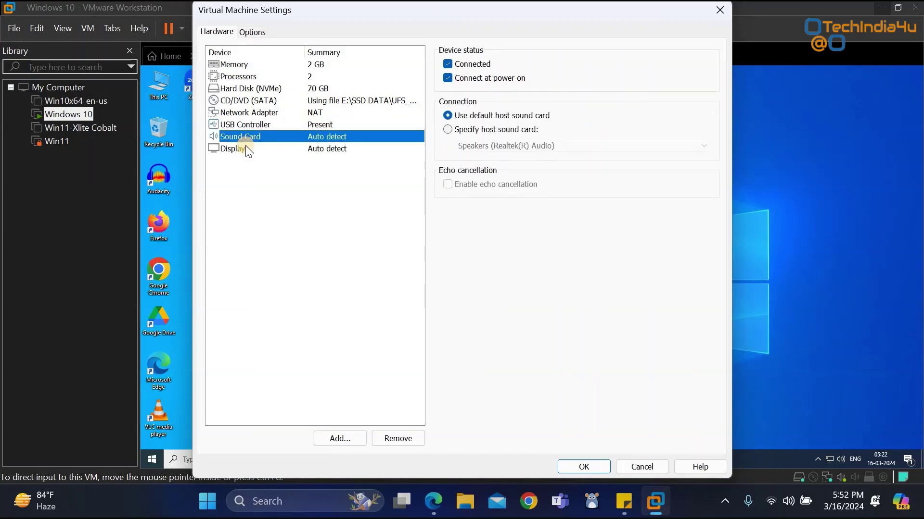
pyautogui.click(249, 150)
pyautogui.click(250, 174)
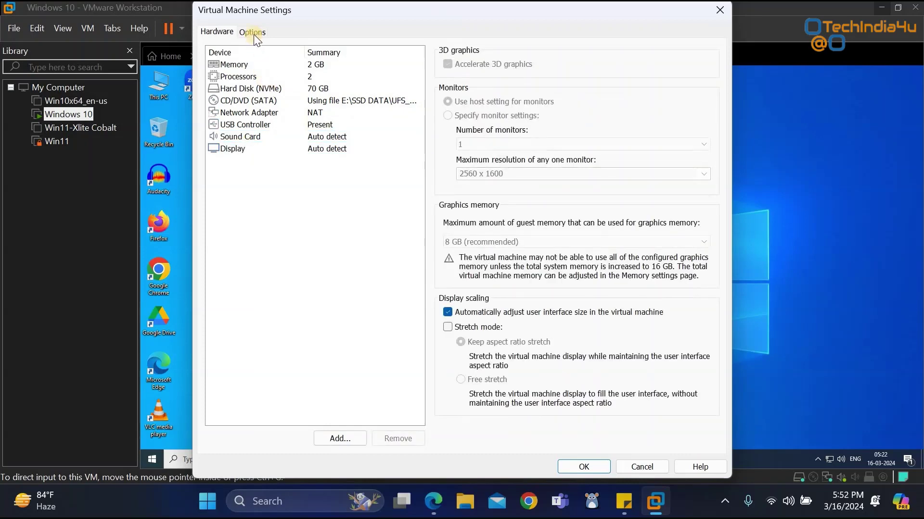
# Step: Examine the virtual machine's Advanced firmware type and secure boot options and its Access Control encryption, and close the settings
pyautogui.click(254, 35)
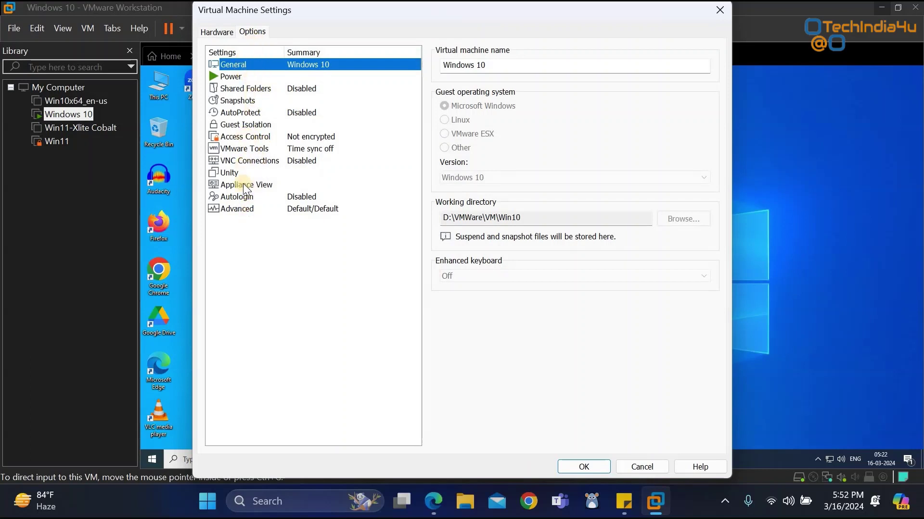
pyautogui.click(241, 208)
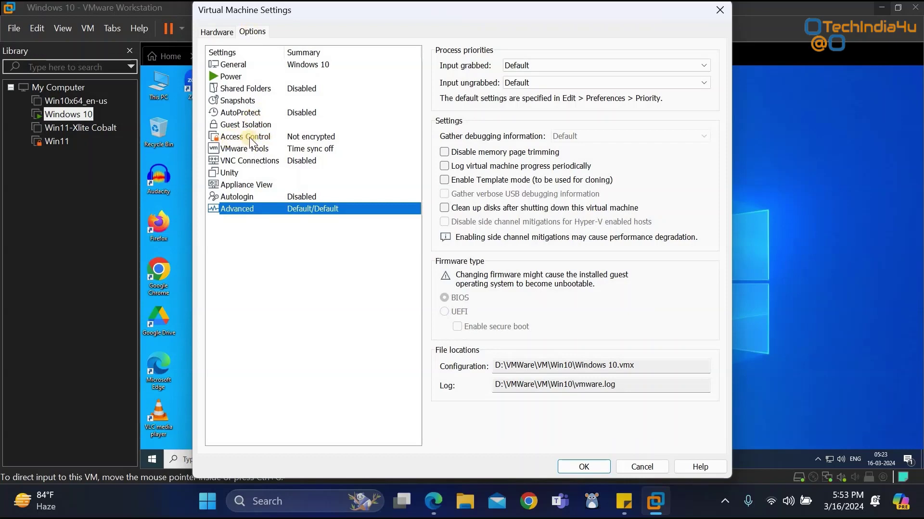
pyautogui.click(311, 139)
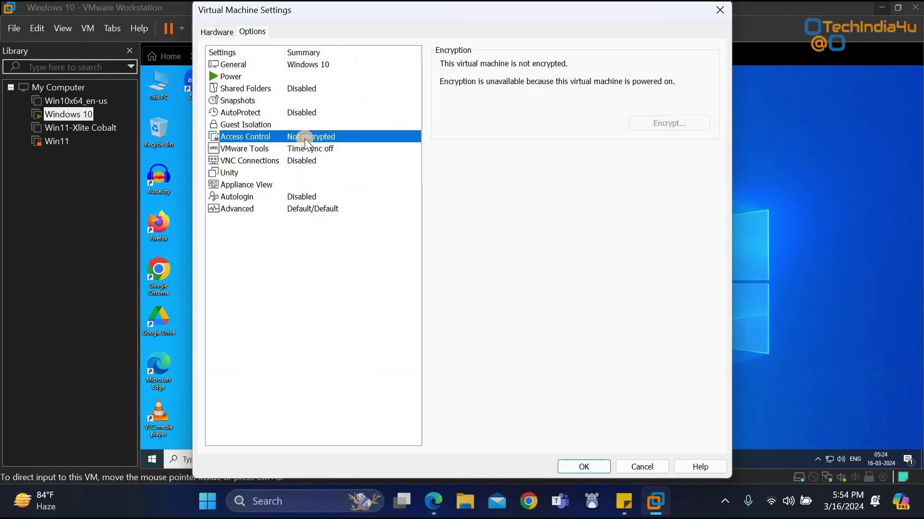
pyautogui.click(217, 32)
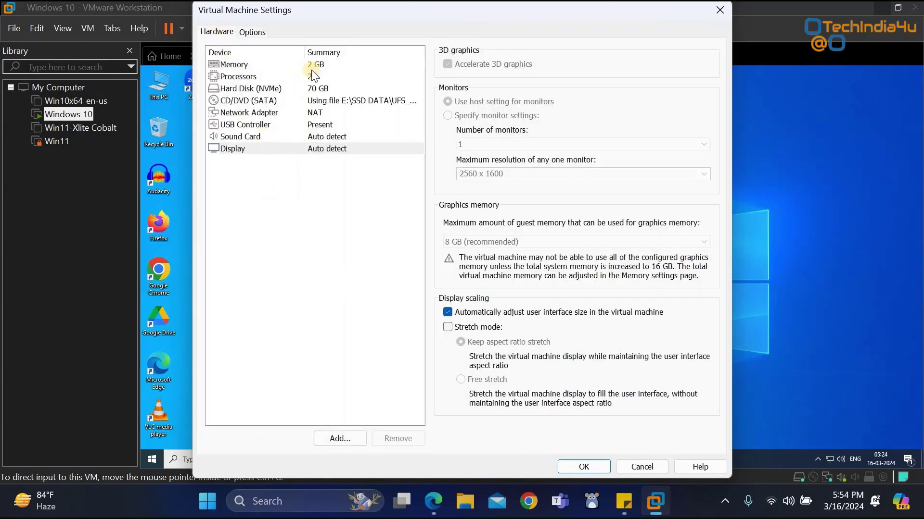
pyautogui.click(250, 32)
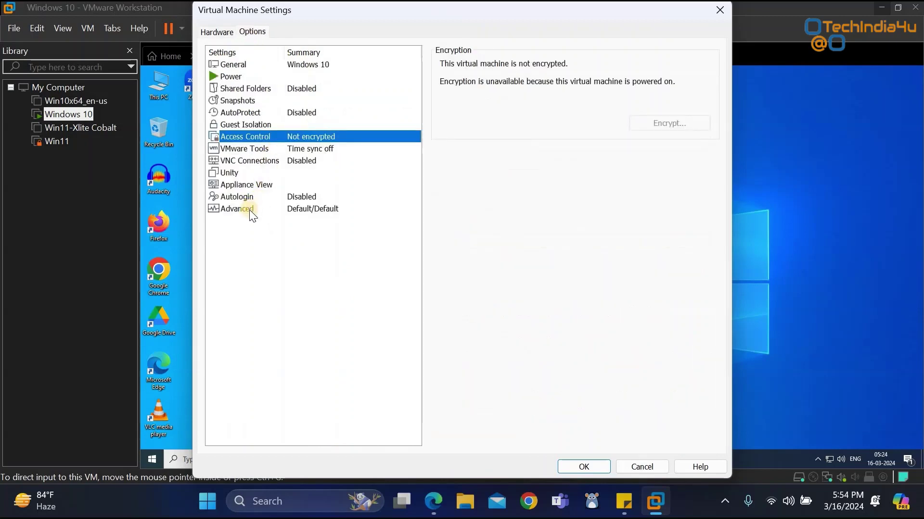
pyautogui.click(249, 210)
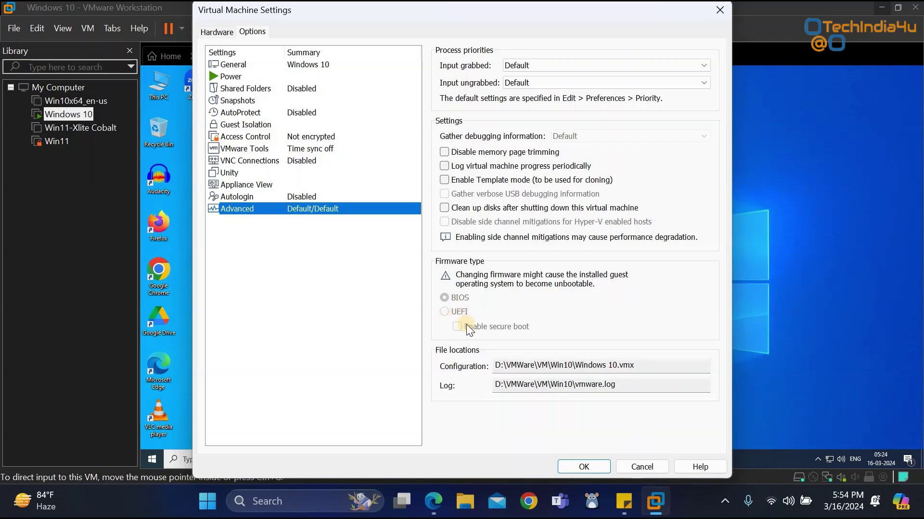
pyautogui.click(583, 466)
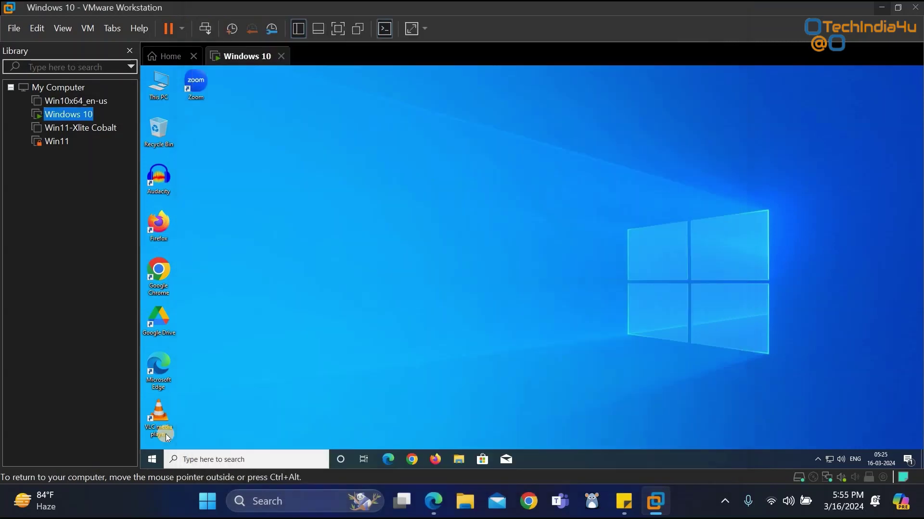
# Step: Shut down the Windows 10 guest operating system
pyautogui.click(158, 460)
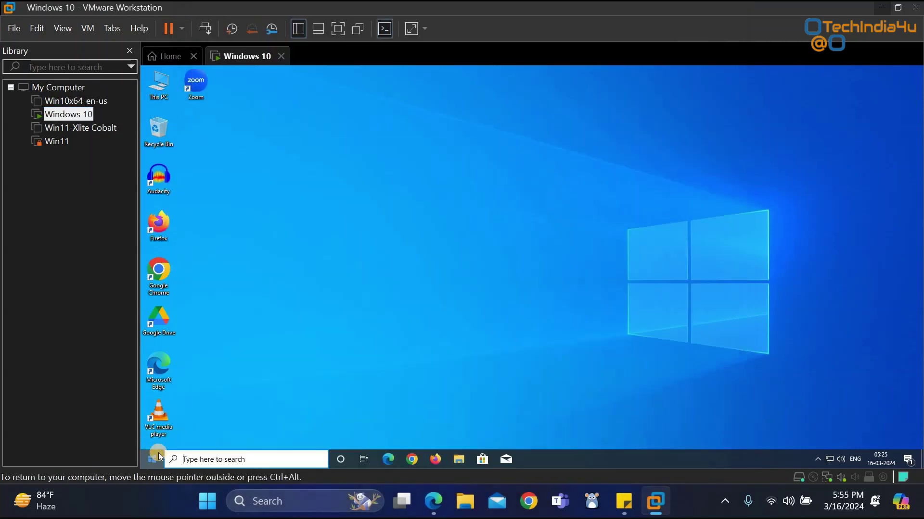
pyautogui.click(154, 439)
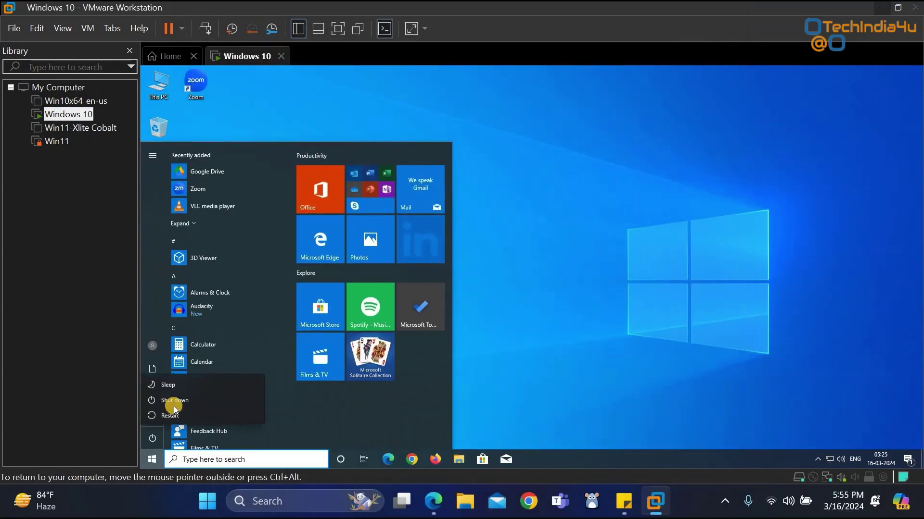
pyautogui.click(187, 405)
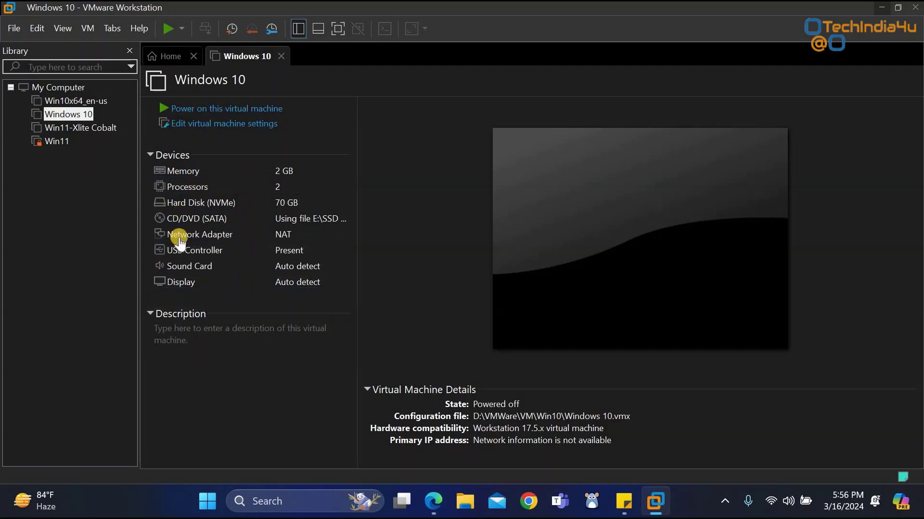
# Step: Compare the device lists of Win10x64_en-us, Win11-Xlite Cobalt, Win11 and Windows 10, checking for a Trusted Platform Module
pyautogui.click(223, 333)
pyautogui.click(66, 102)
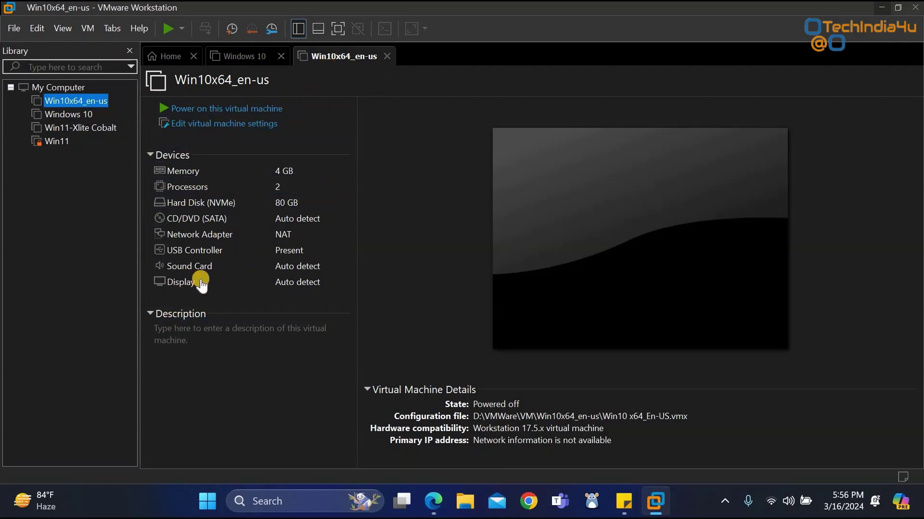
pyautogui.click(78, 129)
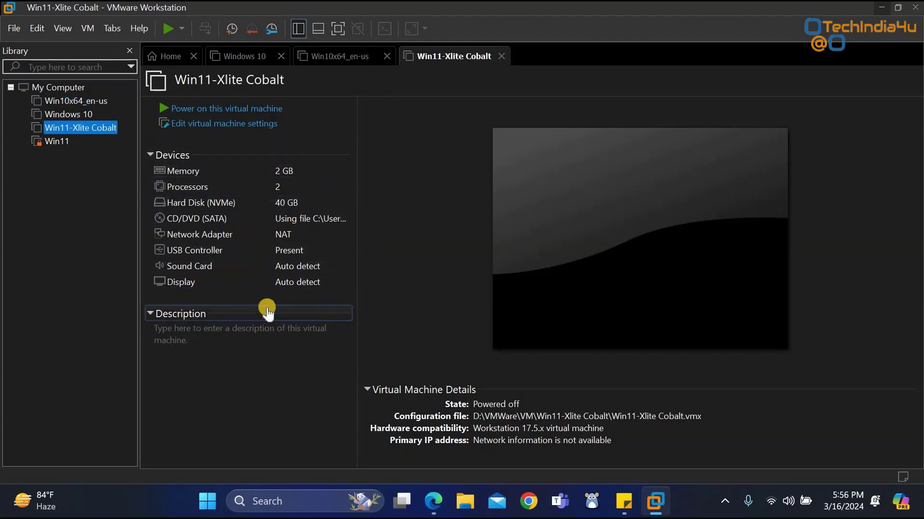
pyautogui.click(56, 142)
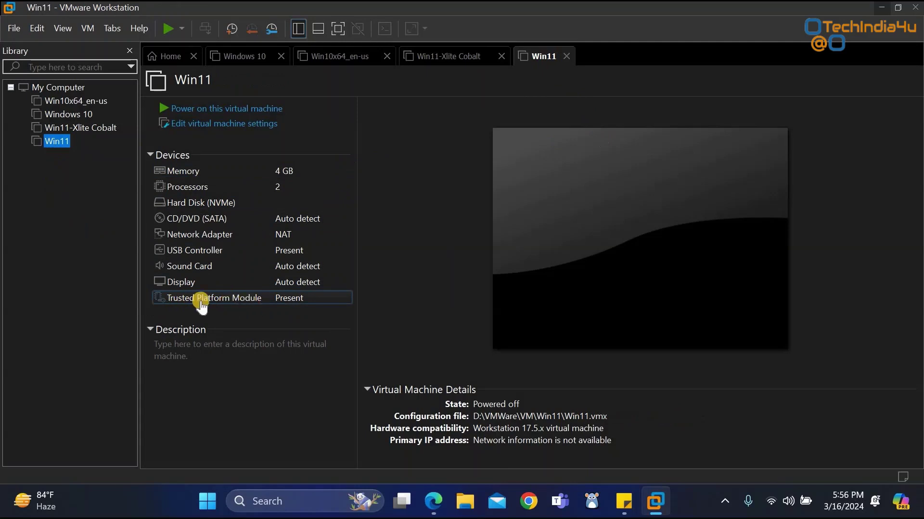
pyautogui.click(268, 301)
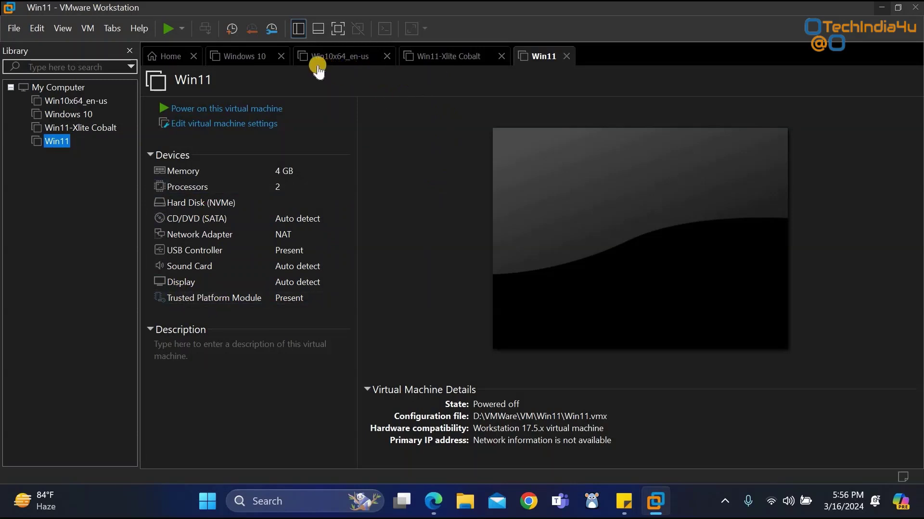
pyautogui.click(239, 61)
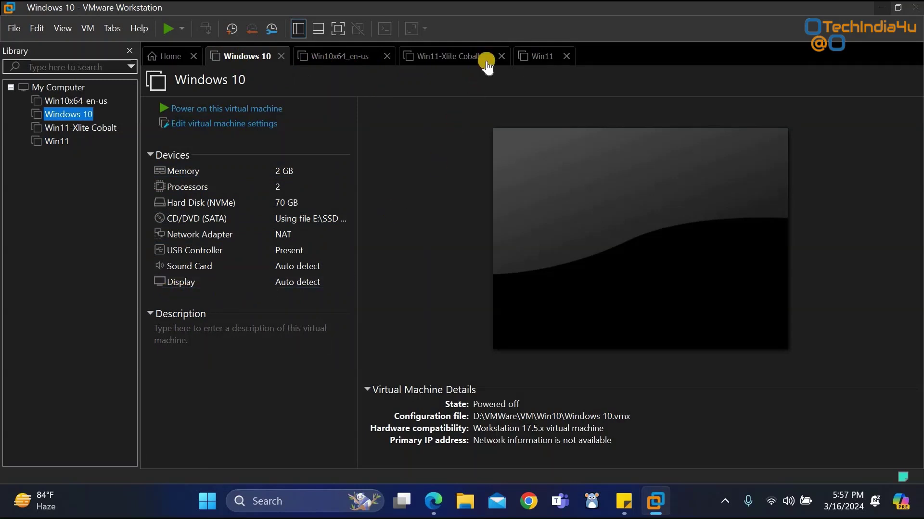
pyautogui.click(531, 60)
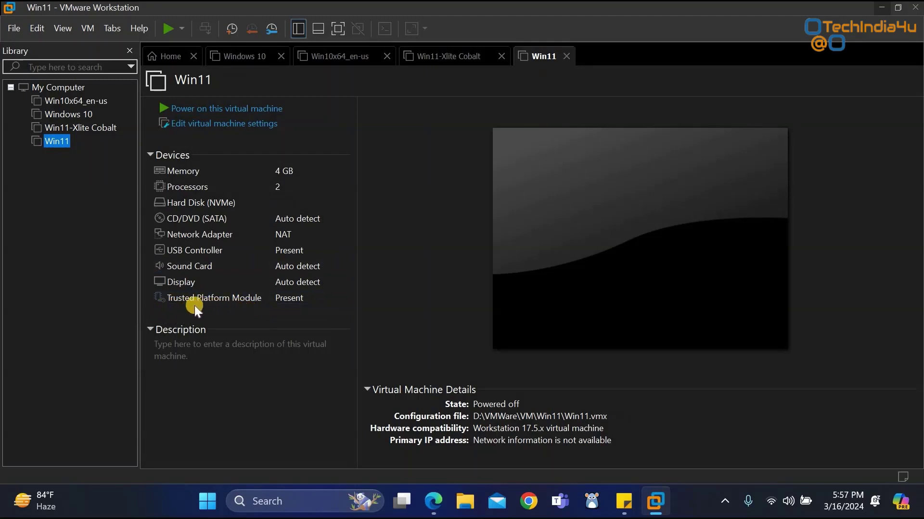
# Step: Examine the Win11 virtual machine's Trusted Platform Module device and its Advanced firmware type and secure boot options, and close the settings
pyautogui.click(207, 126)
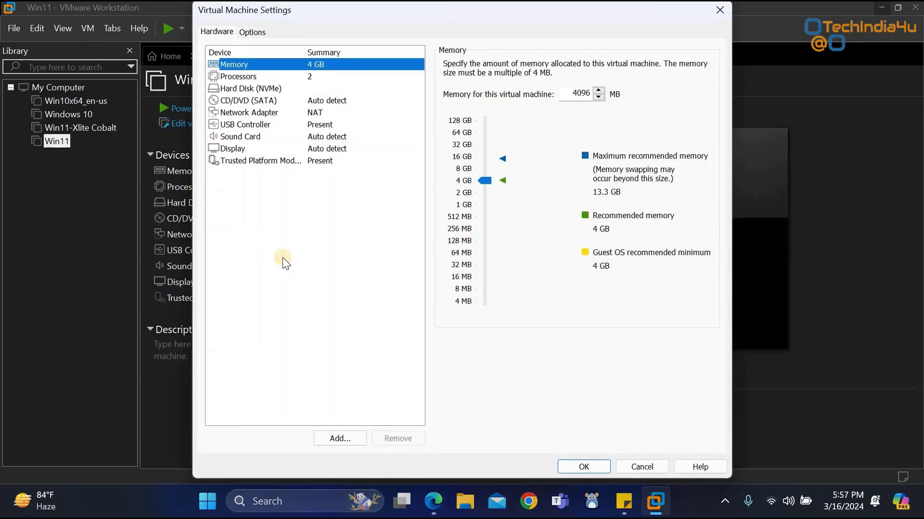
pyautogui.click(239, 161)
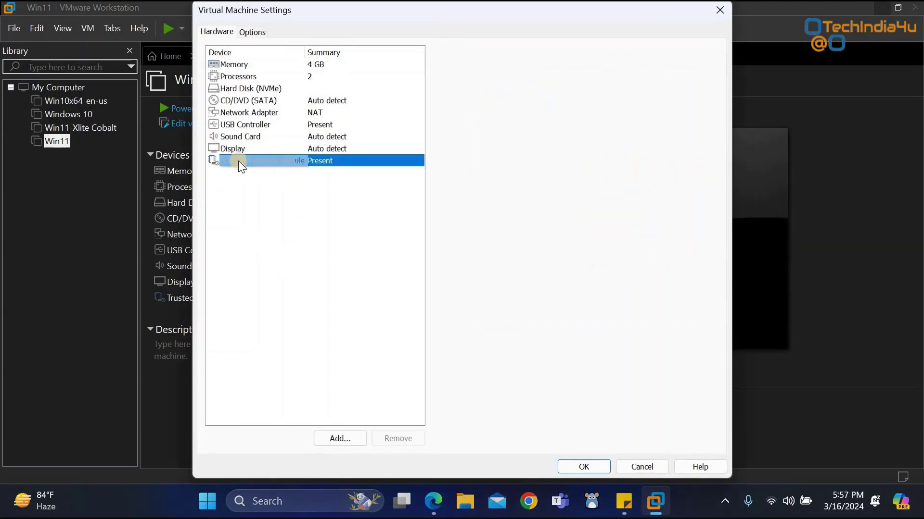
pyautogui.moveTo(304, 56); pyautogui.dragTo(330, 56)
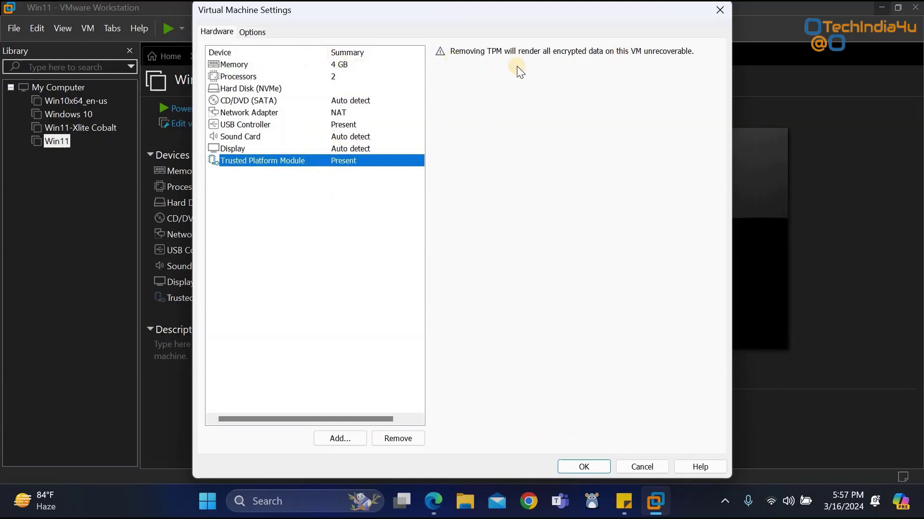
pyautogui.click(253, 32)
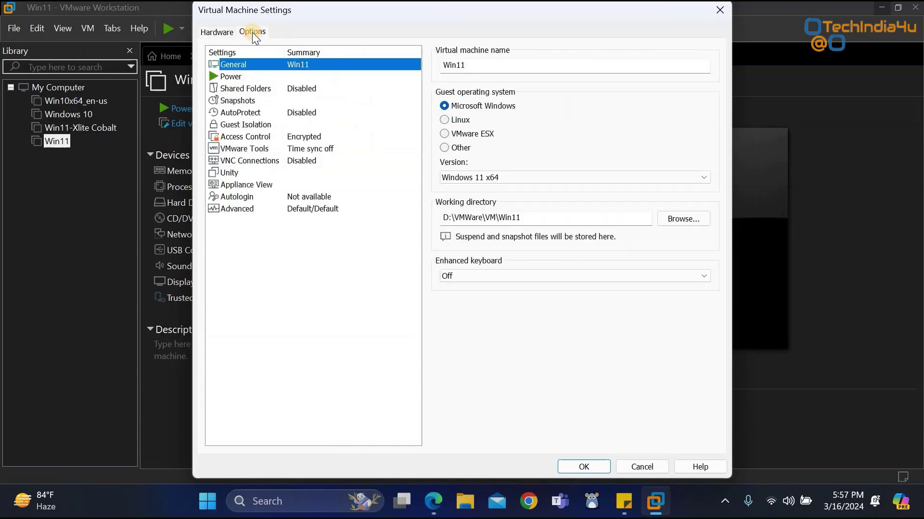
pyautogui.click(238, 209)
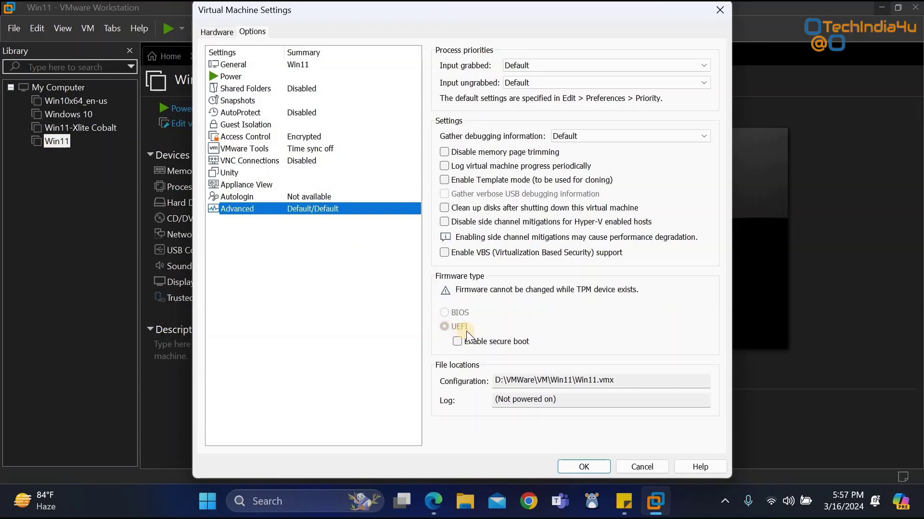
pyautogui.click(637, 466)
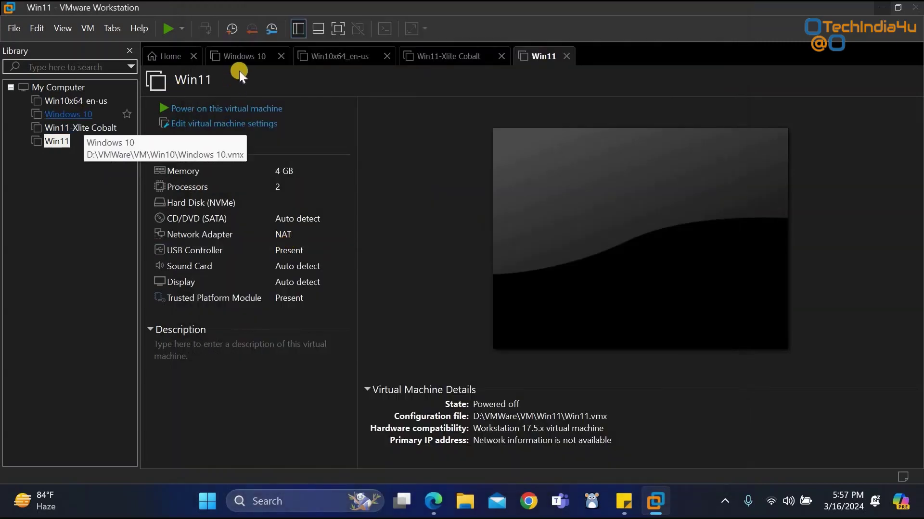
# Step: Review the Windows 10 virtual machine's Advanced firmware type and secure boot options for comparison, and close the settings
pyautogui.click(240, 56)
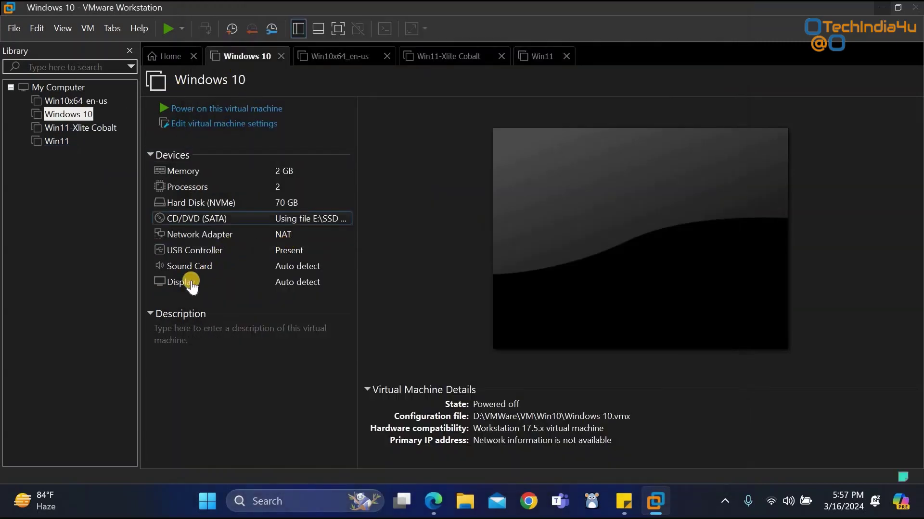
pyautogui.click(205, 124)
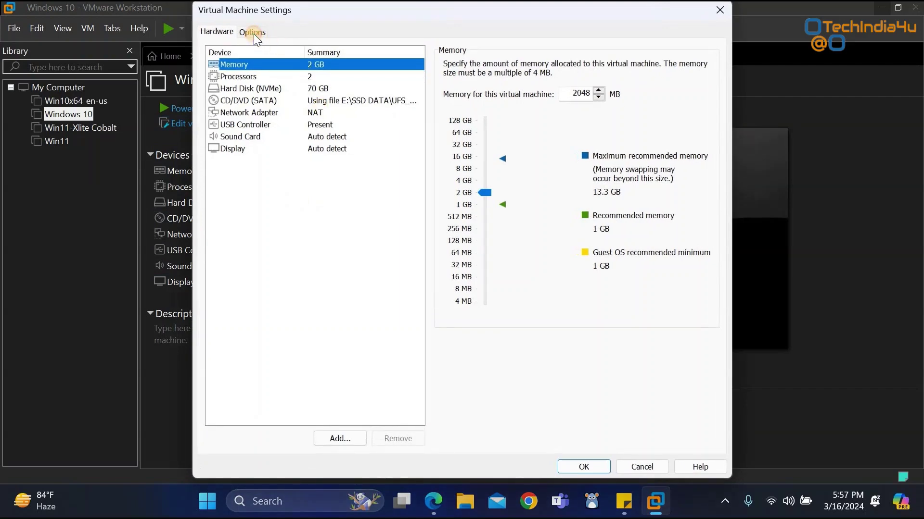
pyautogui.click(253, 34)
pyautogui.click(239, 210)
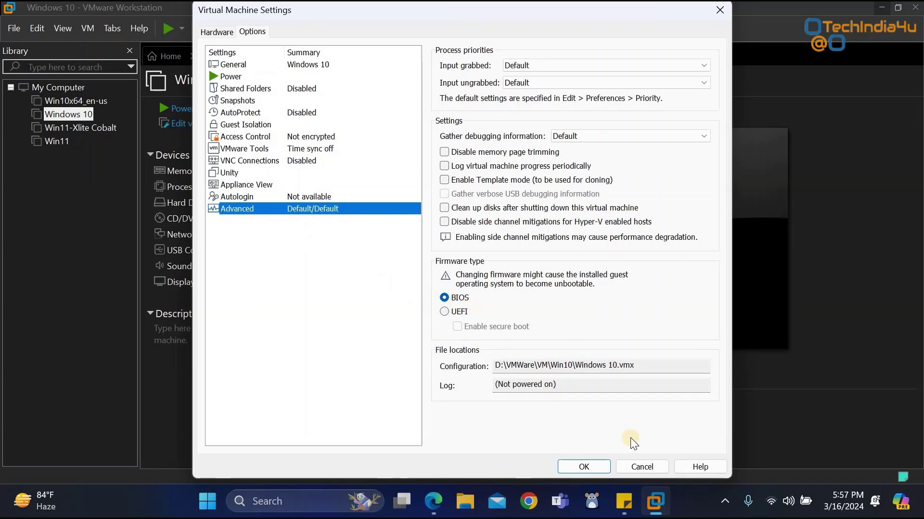
pyautogui.click(653, 470)
pyautogui.click(43, 317)
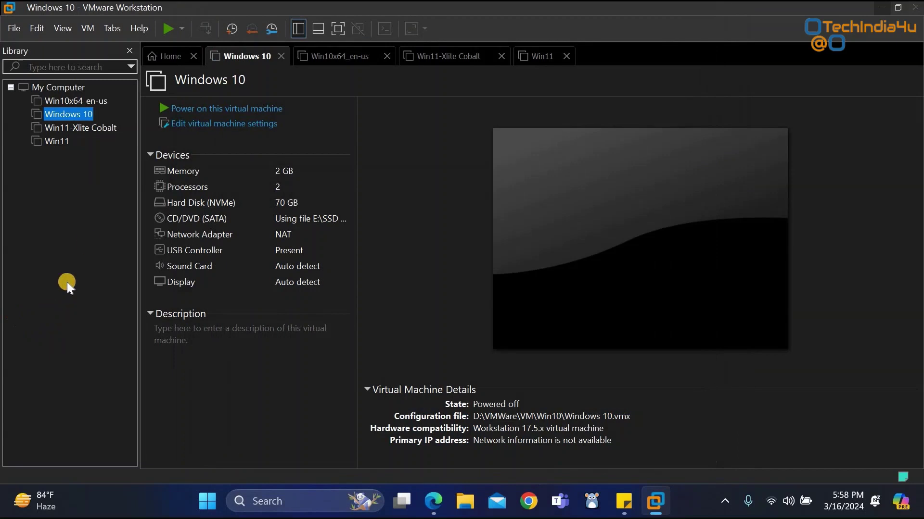
# Step: Open the Windows 10 virtual machine's directory in File Explorer and bring its VMware disk and configuration files into view
pyautogui.rightClick(76, 116)
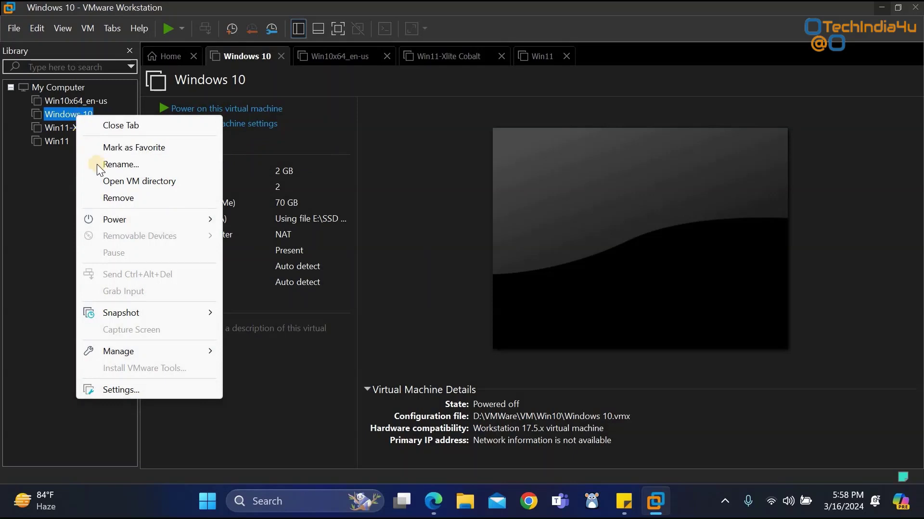
pyautogui.click(152, 183)
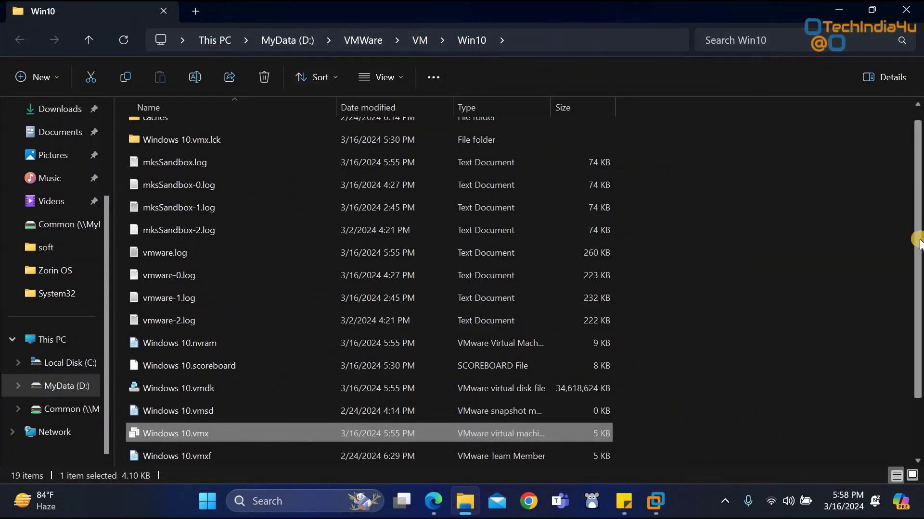
pyautogui.moveTo(915, 257); pyautogui.dragTo(915, 320)
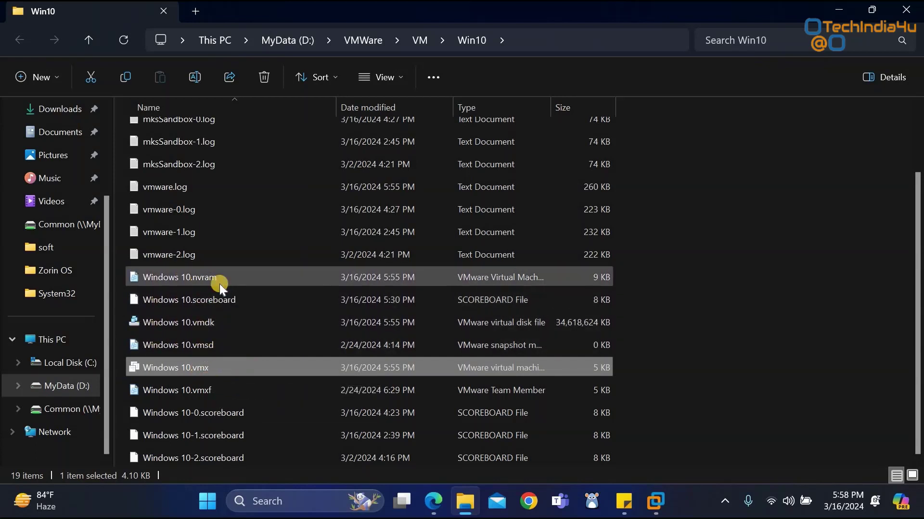
# Step: Enable "Hide extensions for known file types" in the Folder Options
pyautogui.click(431, 79)
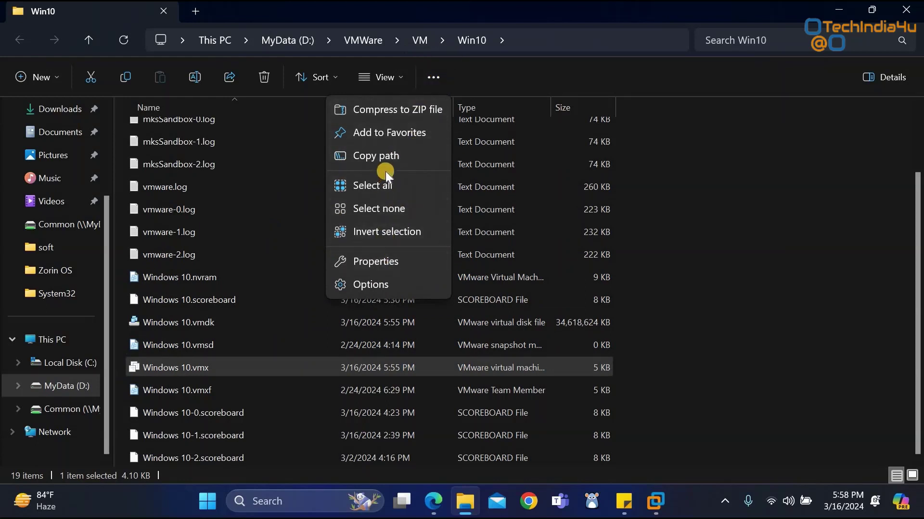
pyautogui.click(364, 285)
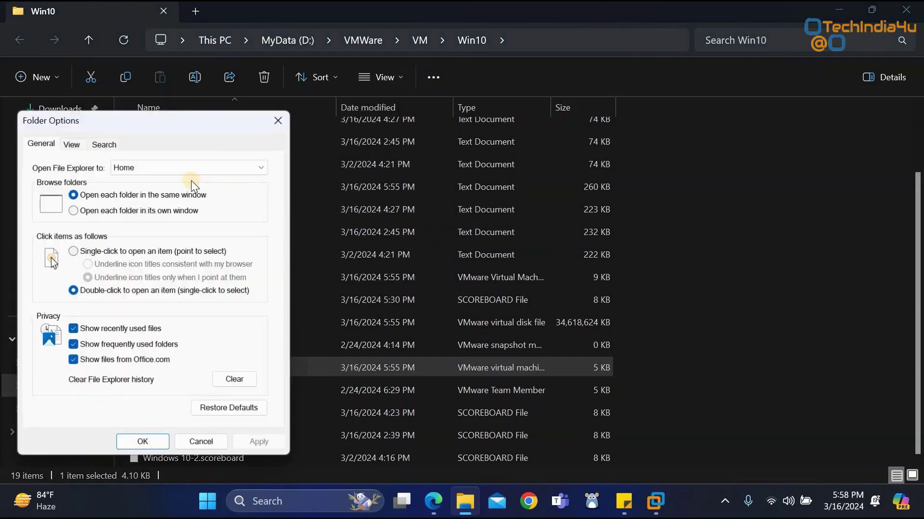
pyautogui.click(72, 143)
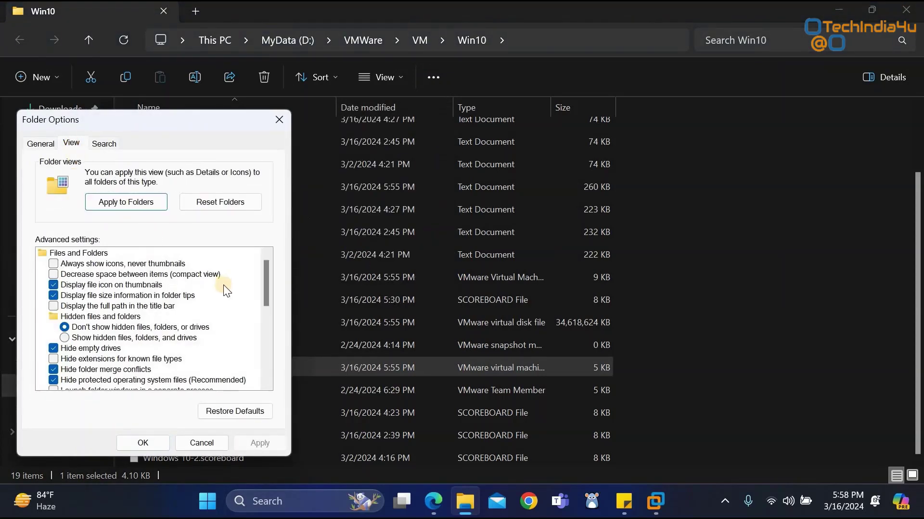
pyautogui.moveTo(264, 297); pyautogui.dragTo(264, 311)
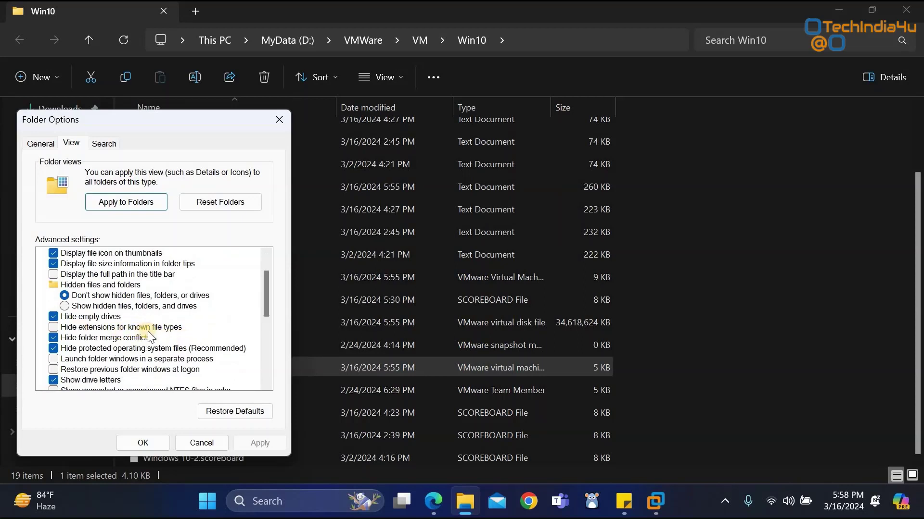
pyautogui.click(54, 327)
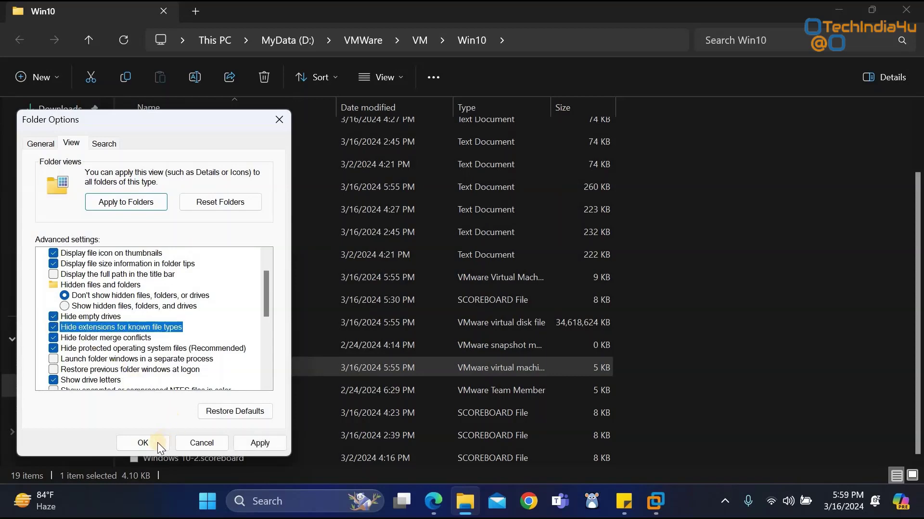
pyautogui.click(143, 443)
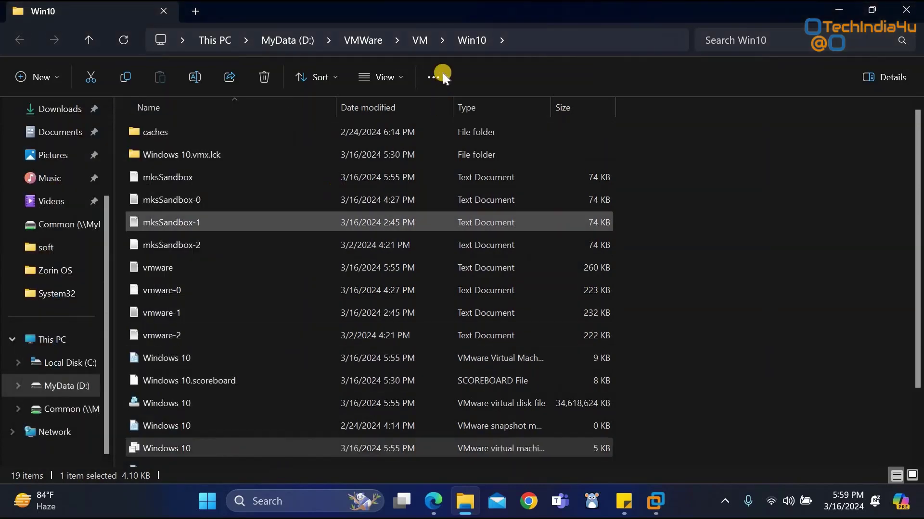
# Step: Disable "Hide extensions for known file types" in the Folder Options and apply the change
pyautogui.click(435, 77)
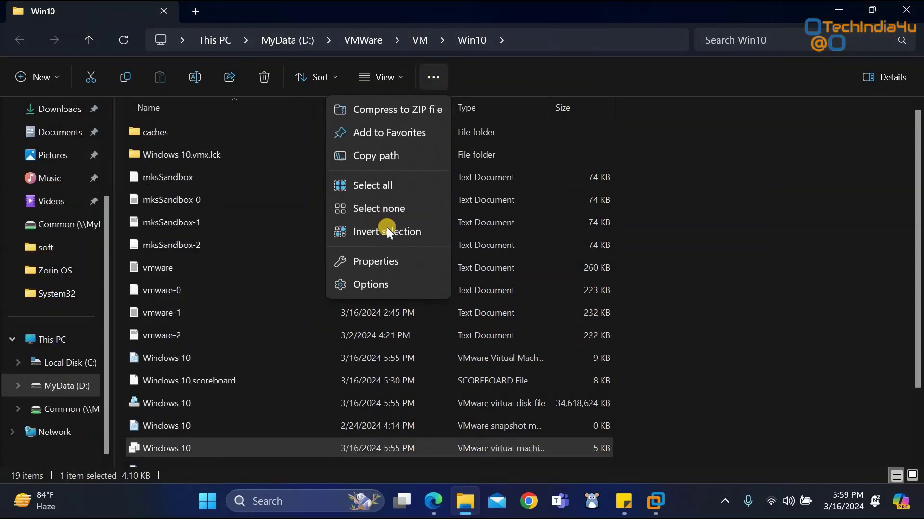
pyautogui.click(382, 285)
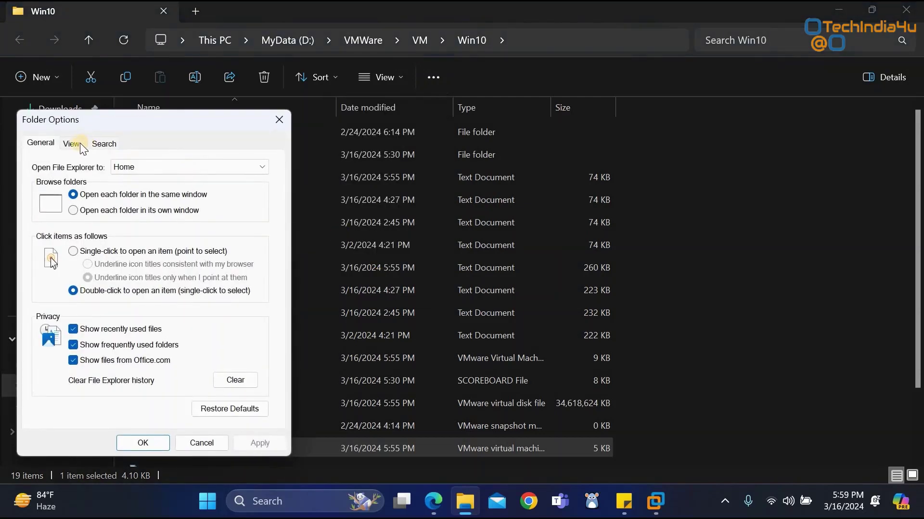
pyautogui.click(77, 144)
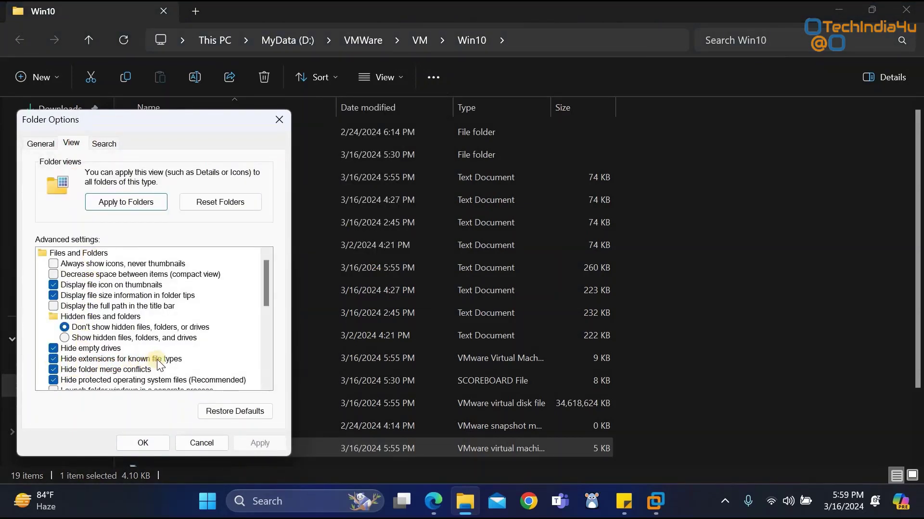
pyautogui.click(56, 359)
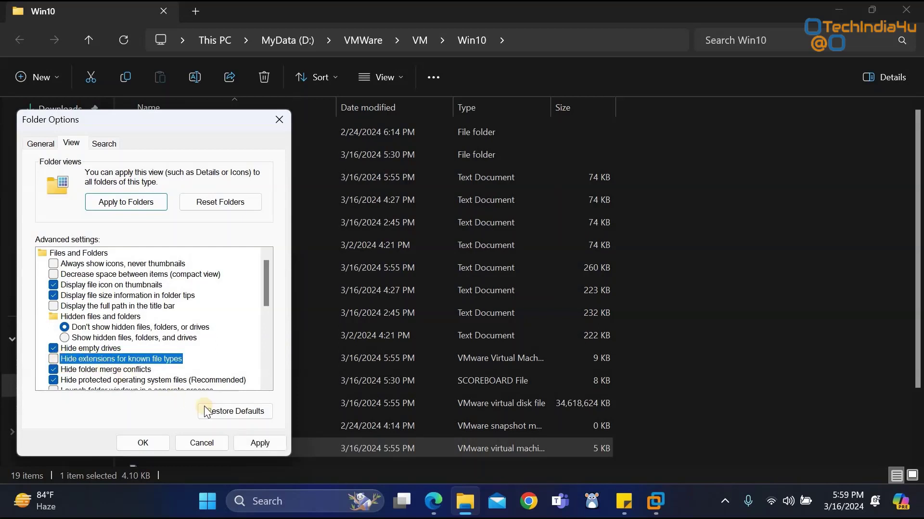
pyautogui.click(250, 442)
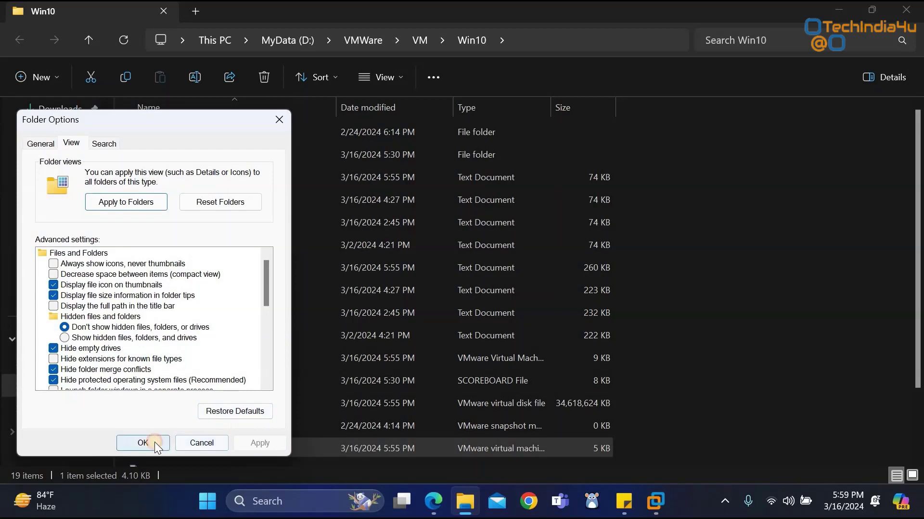
pyautogui.click(155, 443)
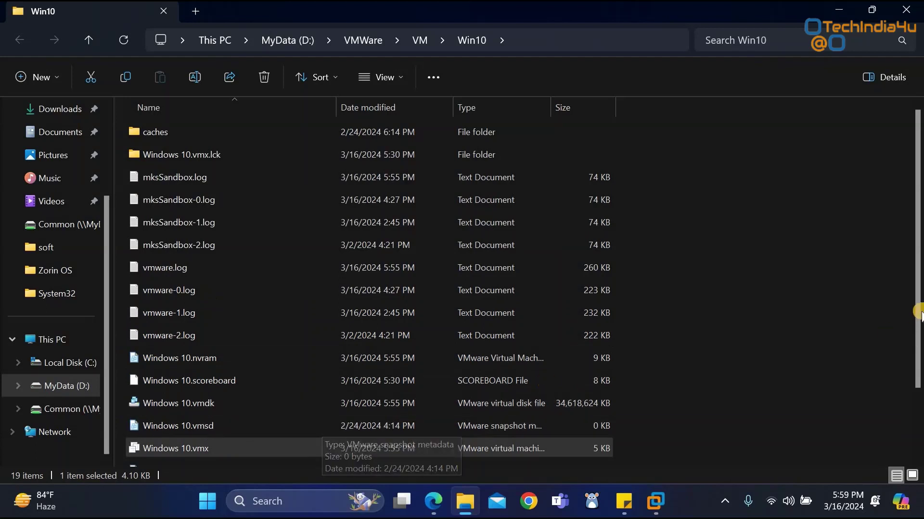
# Step: Examine the file type in the properties of Windows 10.vmdk, and close the properties
pyautogui.scroll(-1, 918, 344)
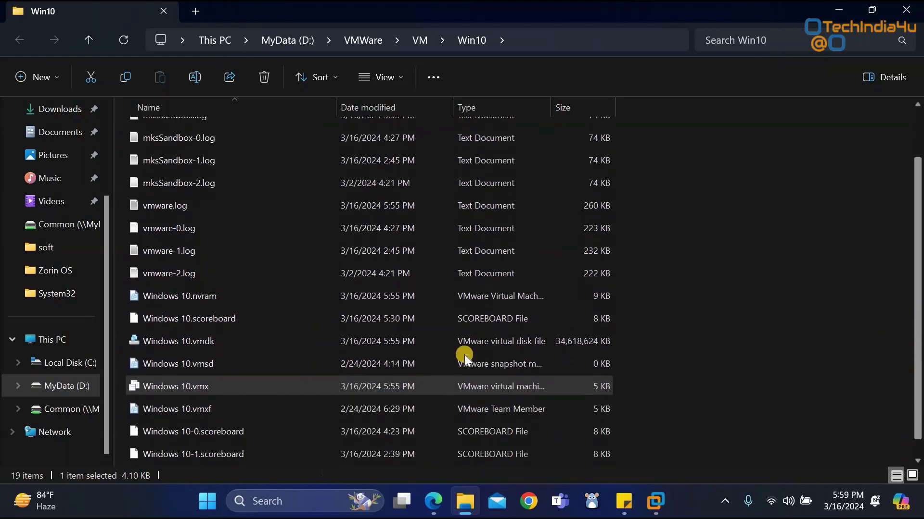
pyautogui.click(233, 341)
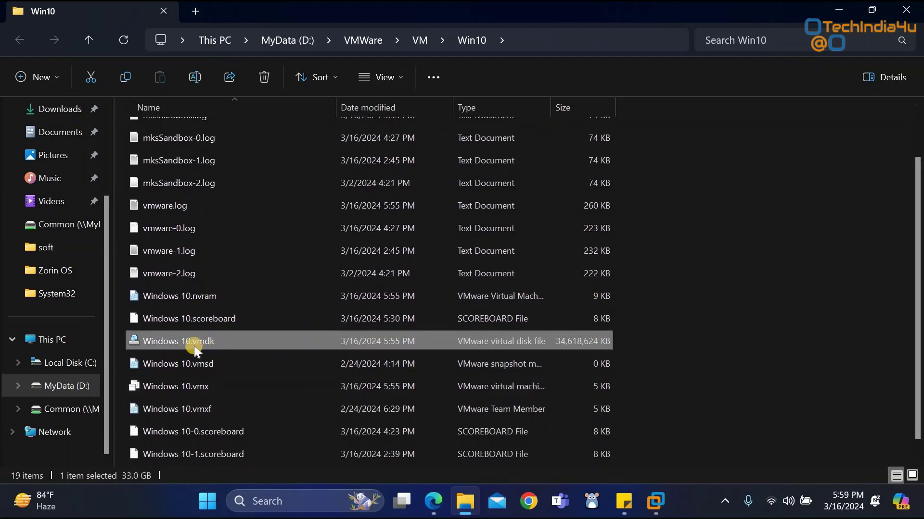
pyautogui.rightClick(284, 339)
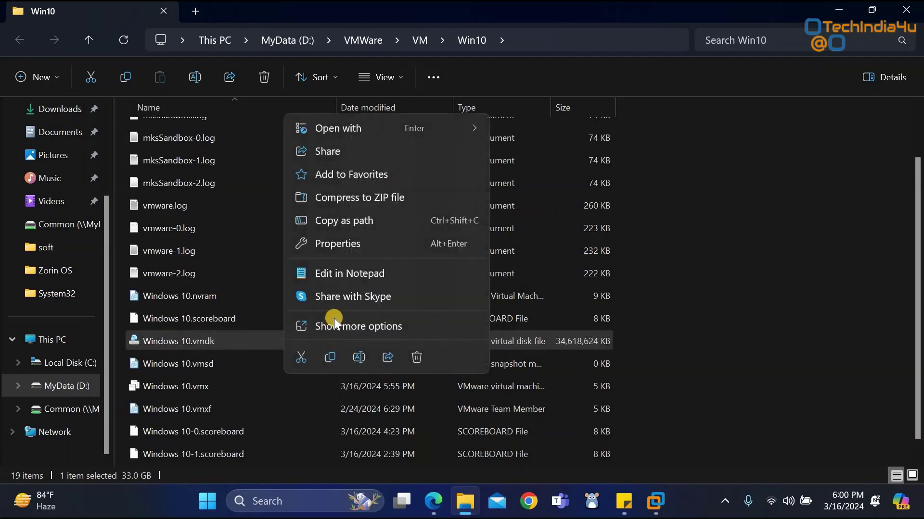
pyautogui.click(336, 248)
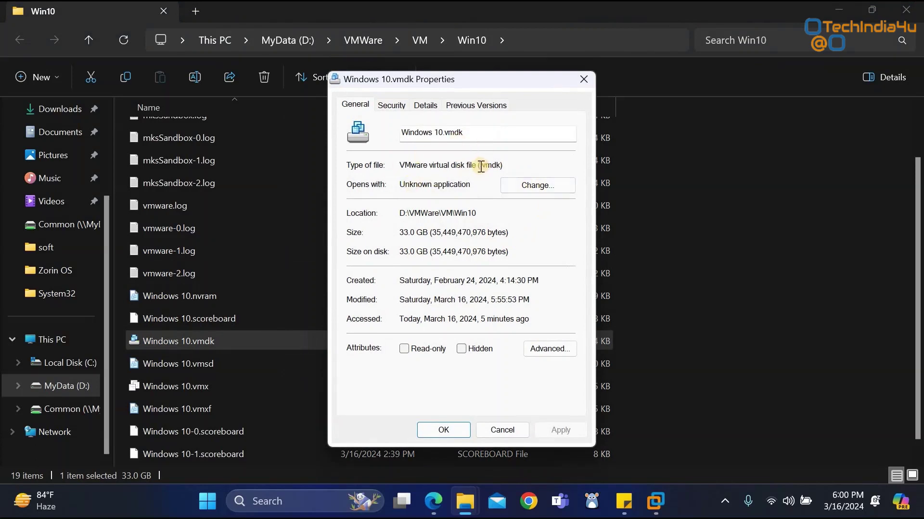
pyautogui.moveTo(481, 167); pyautogui.dragTo(503, 166)
pyautogui.click(532, 166)
pyautogui.click(503, 430)
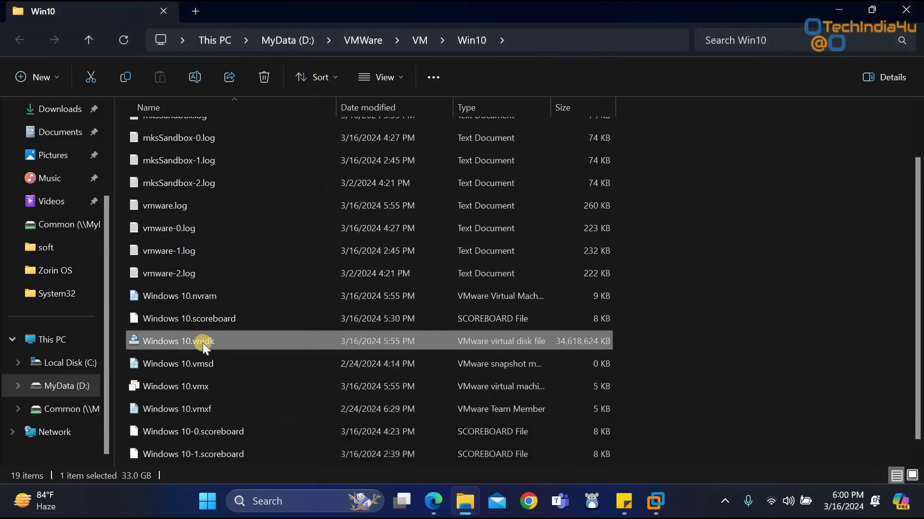
# Step: Copy the Windows 10.vmdk virtual disk file from the Win10 folder to the Desktop
pyautogui.rightClick(203, 342)
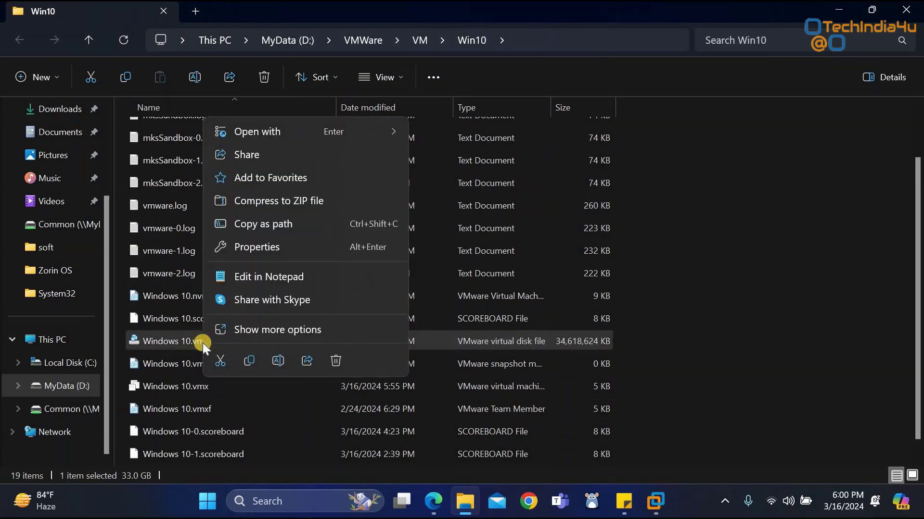
pyautogui.click(249, 361)
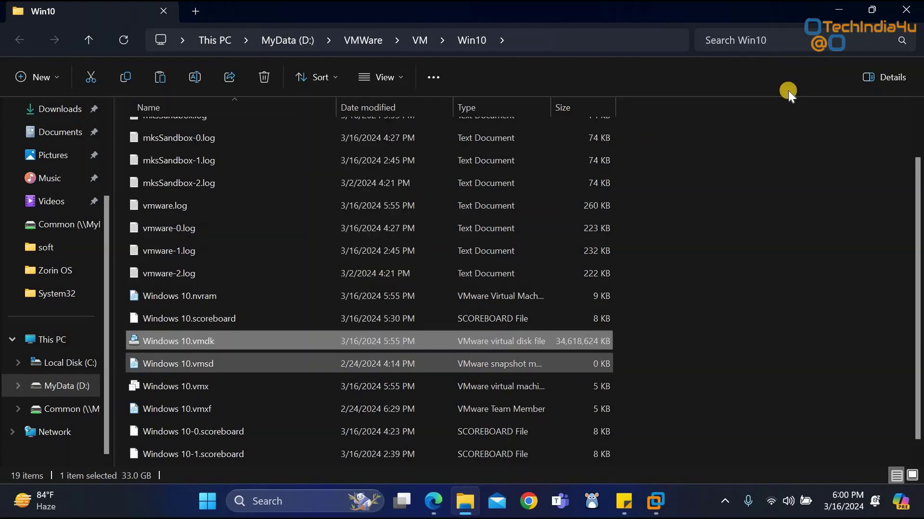
pyautogui.click(843, 15)
pyautogui.click(879, 7)
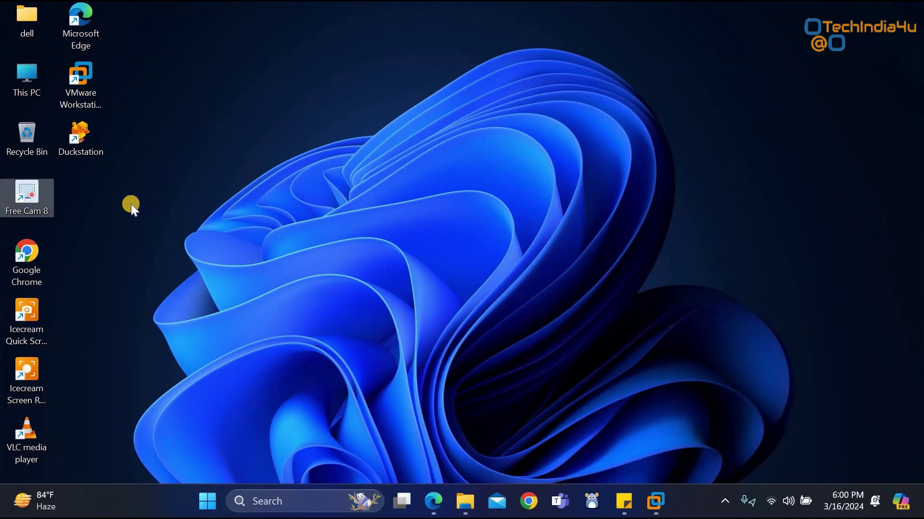
pyautogui.rightClick(131, 204)
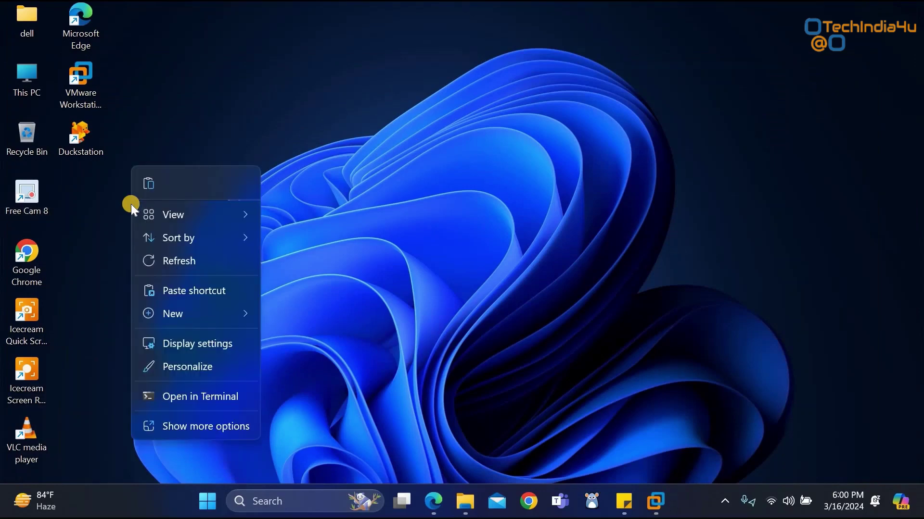
pyautogui.click(149, 188)
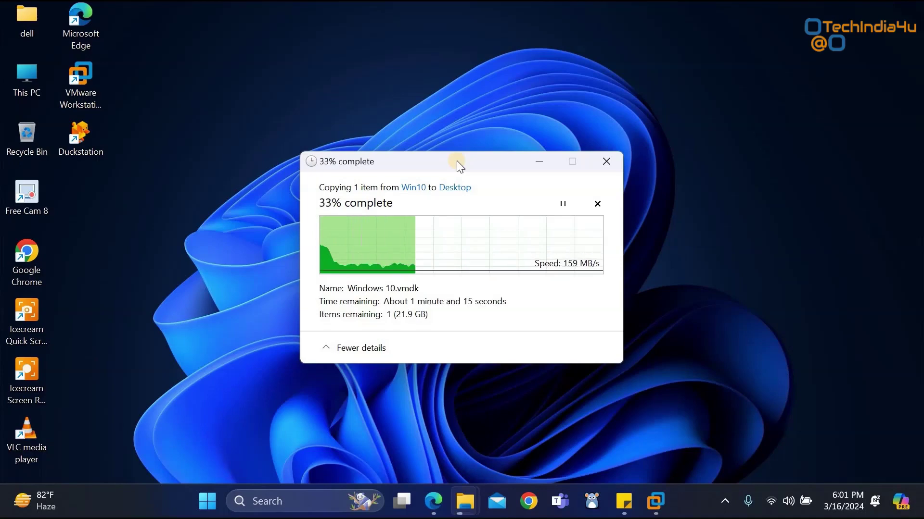
# Step: Examine the file type in the properties of the copied Windows 10.vmdk on the Desktop, and close the properties
pyautogui.click(238, 129)
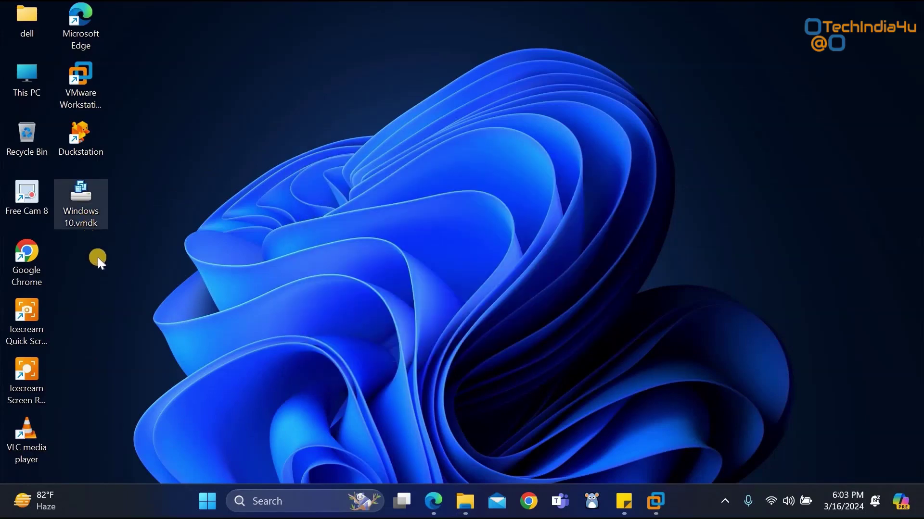
pyautogui.rightClick(92, 228)
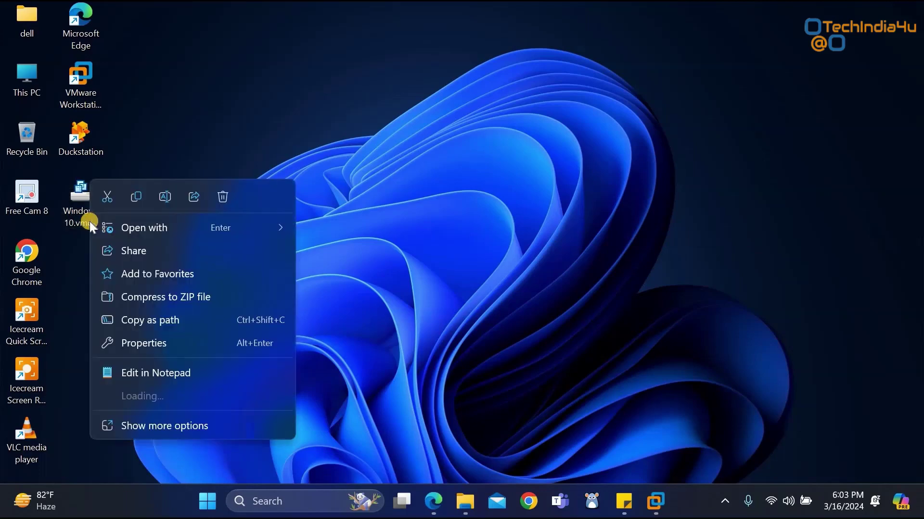
pyautogui.click(135, 348)
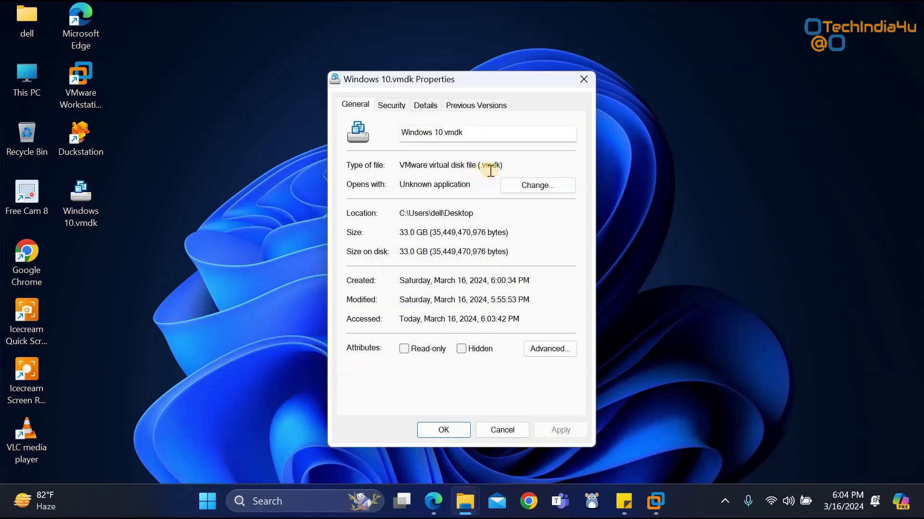
pyautogui.moveTo(502, 169); pyautogui.dragTo(394, 167)
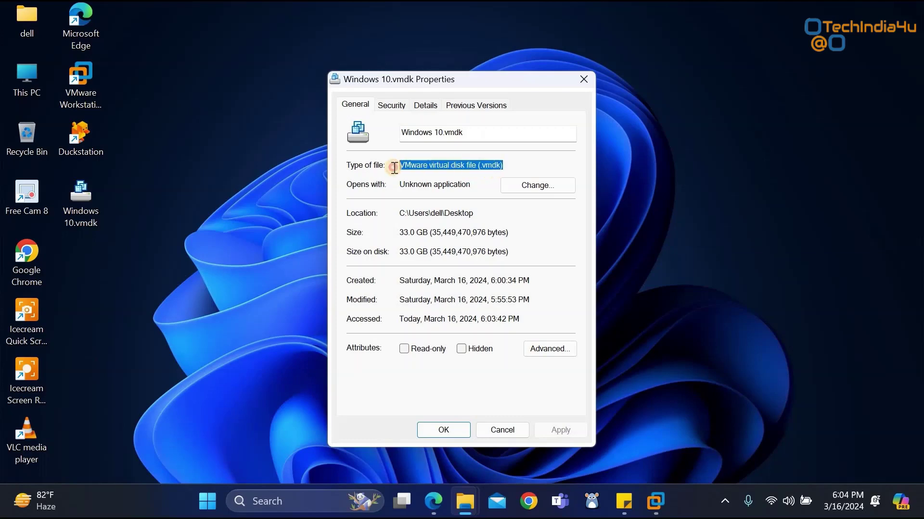
pyautogui.click(456, 431)
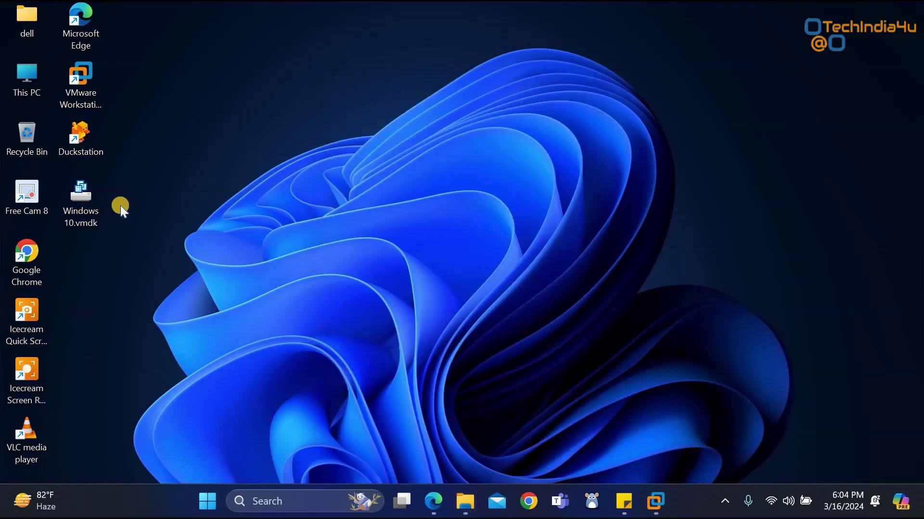
pyautogui.click(90, 213)
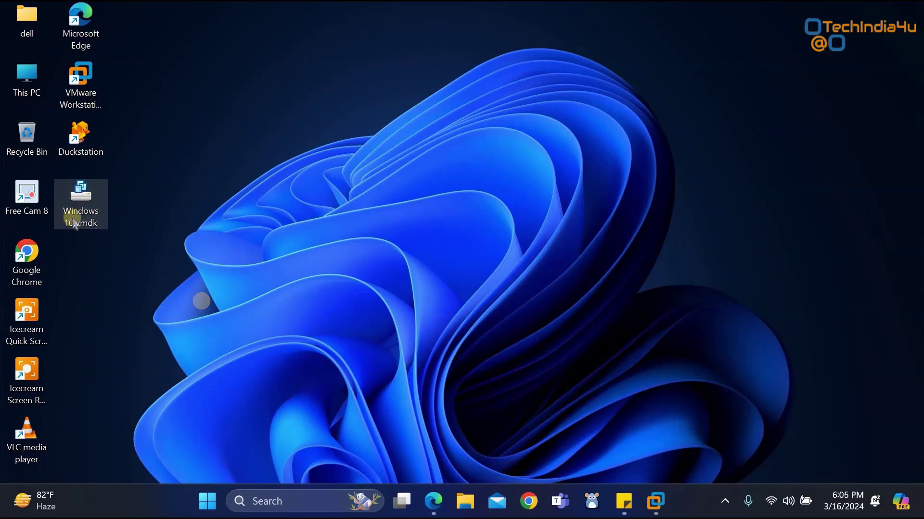
pyautogui.click(78, 224)
pyautogui.moveTo(78, 225)
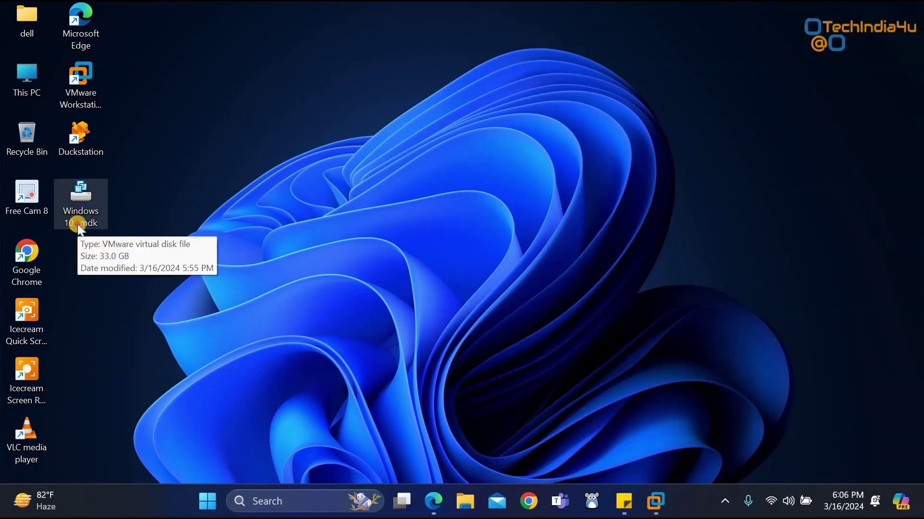
# Step: Switch to VMware Workstation and close the Windows 10, Win10x64_en-us, Win11-Xlite Cobalt and Win11 virtual machine tabs
pyautogui.click(656, 502)
pyautogui.click(263, 417)
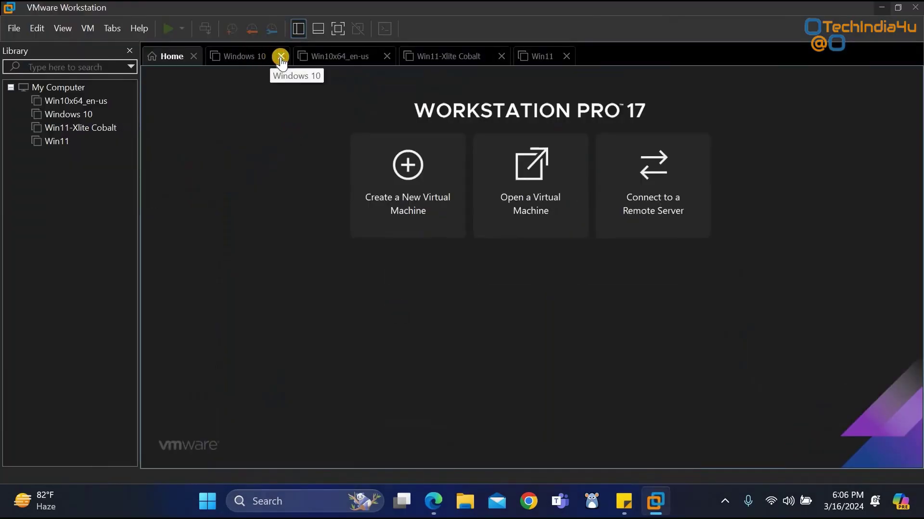
pyautogui.click(281, 56)
pyautogui.click(279, 57)
pyautogui.click(301, 57)
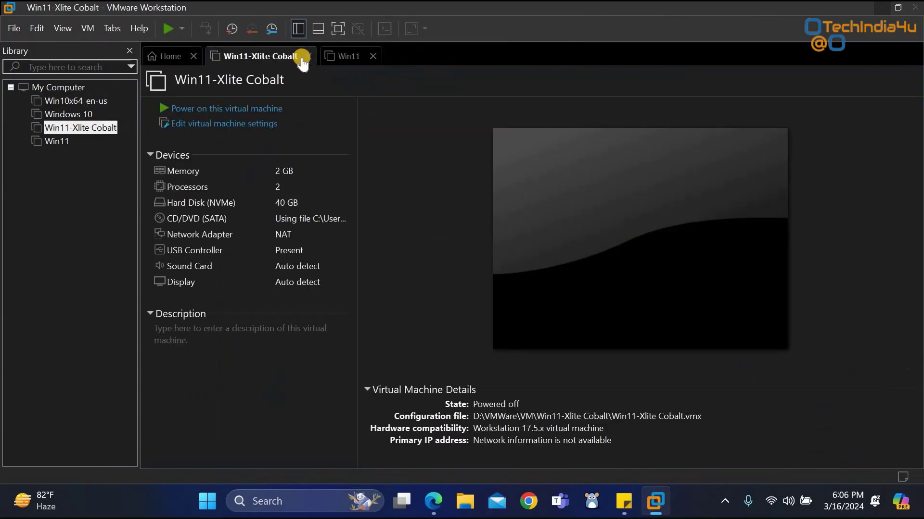
pyautogui.click(308, 57)
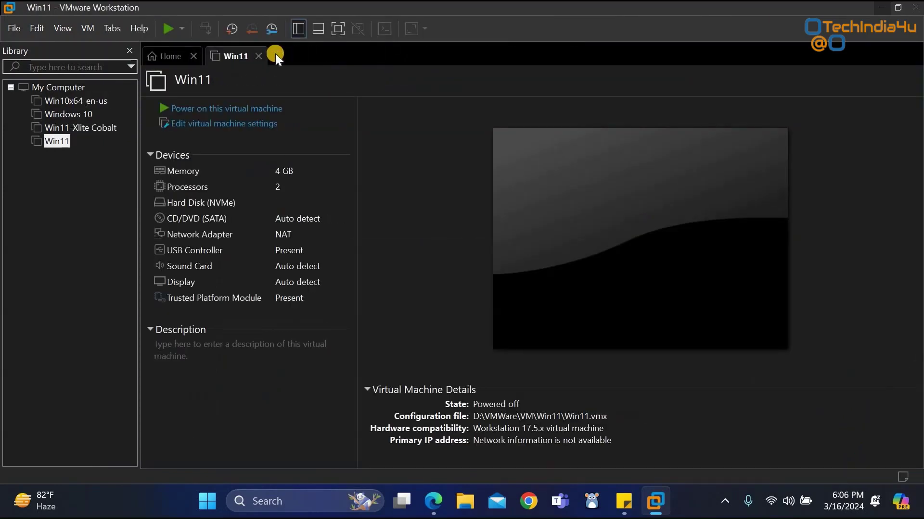
pyautogui.click(258, 56)
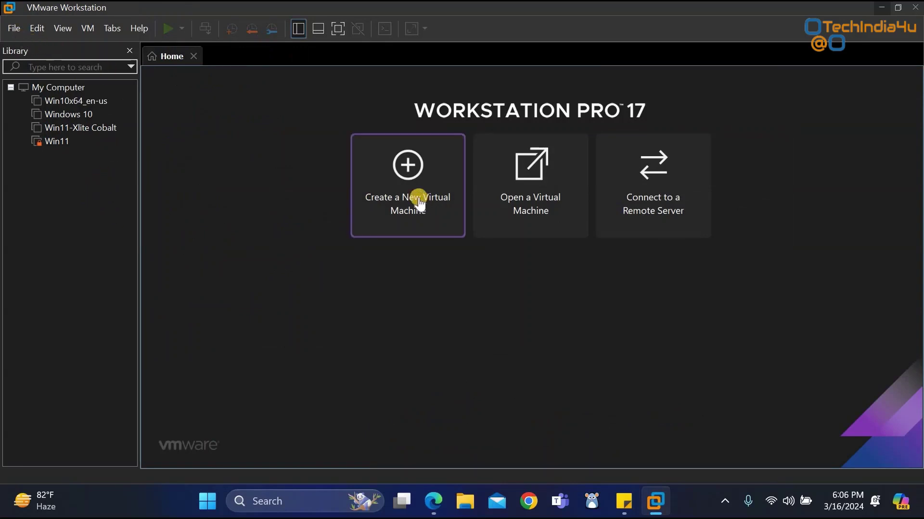
pyautogui.click(405, 192)
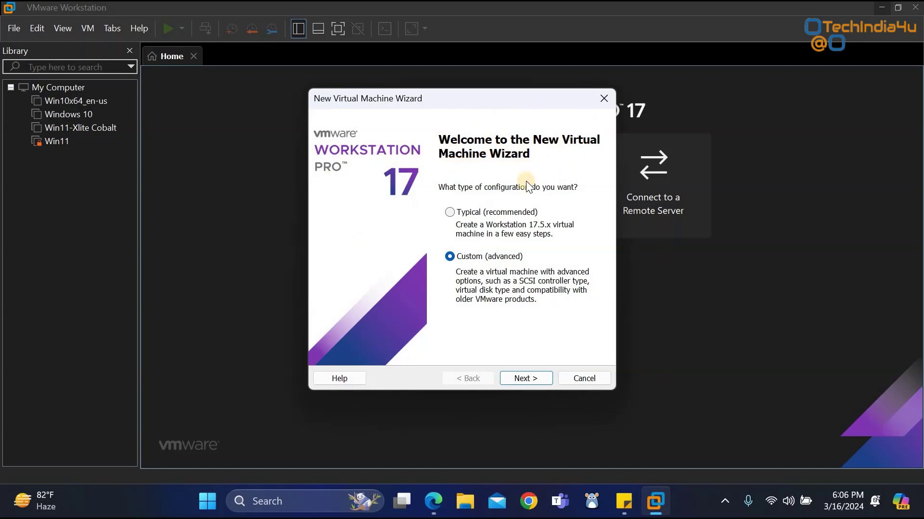
pyautogui.click(452, 213)
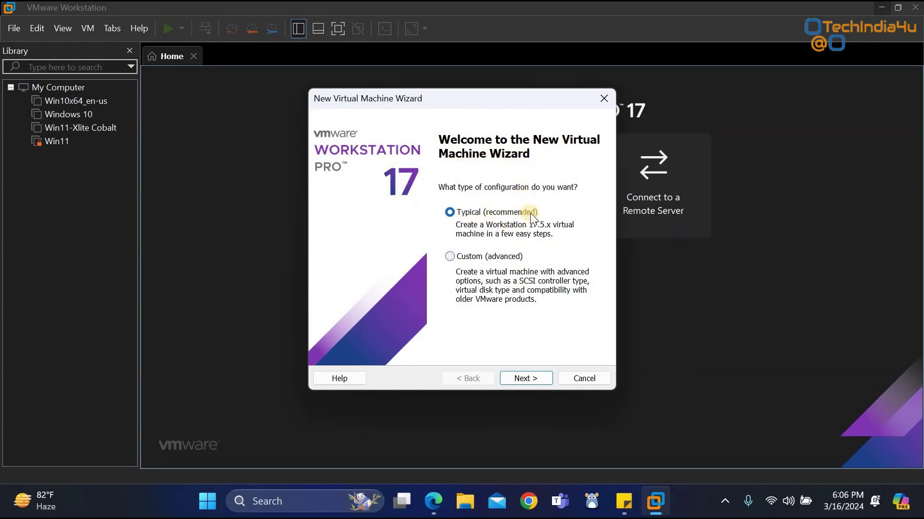
pyautogui.click(450, 258)
pyautogui.click(533, 379)
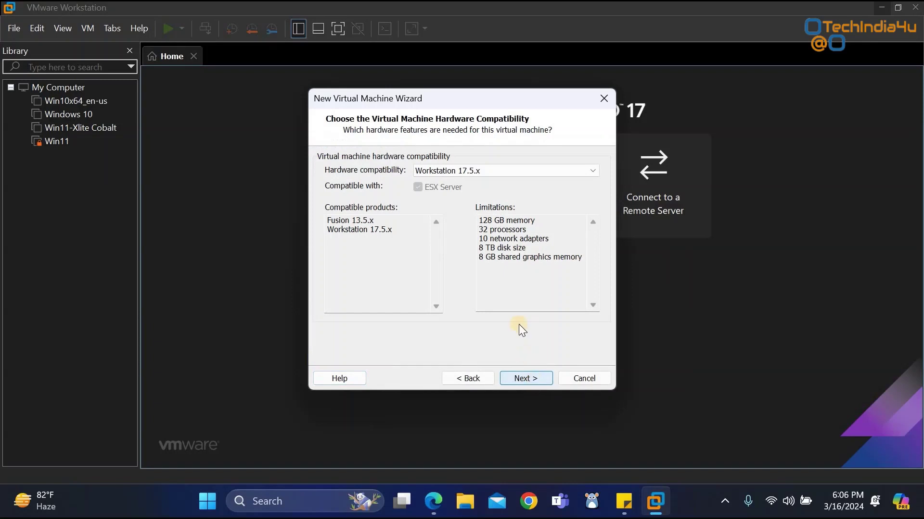
pyautogui.click(534, 378)
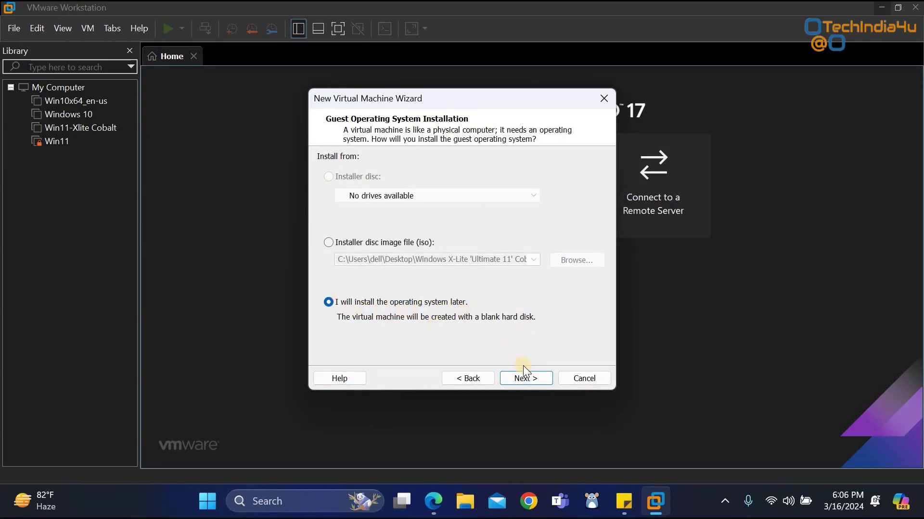
pyautogui.click(528, 379)
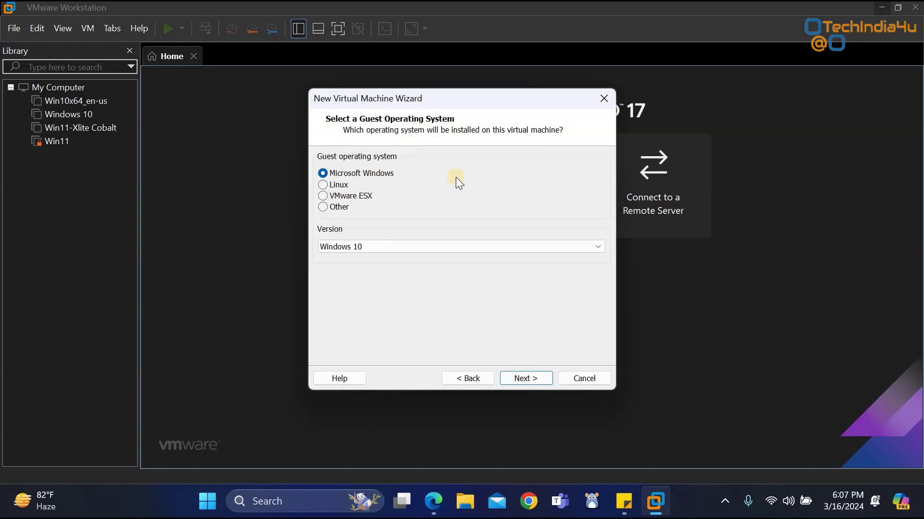
pyautogui.click(456, 249)
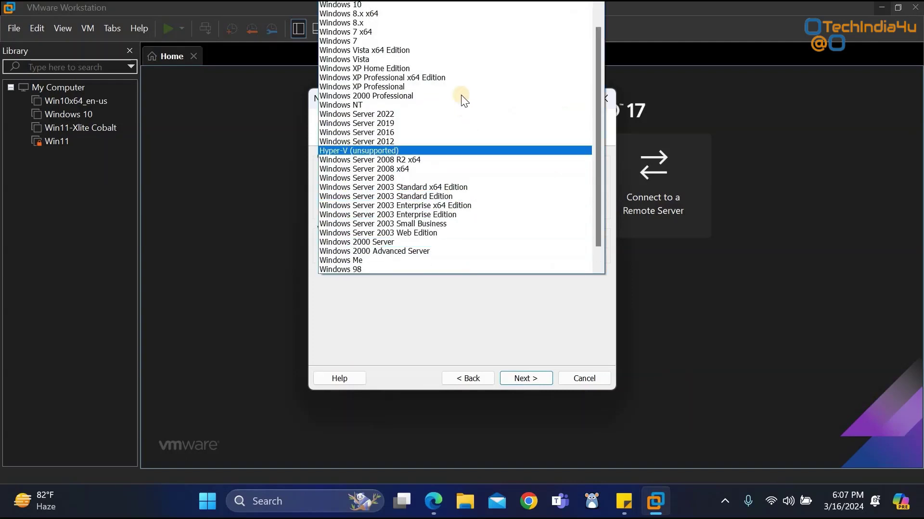
pyautogui.moveTo(597, 181); pyautogui.dragTo(599, 128)
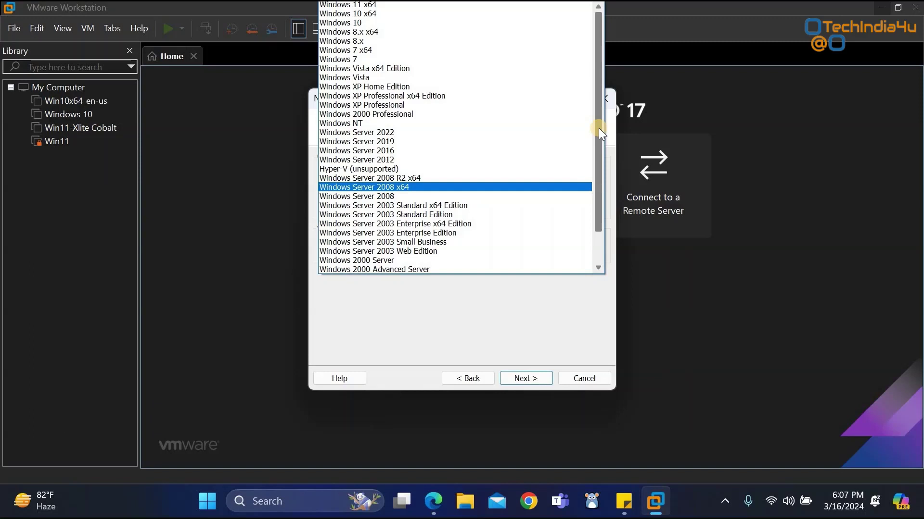
pyautogui.click(393, 4)
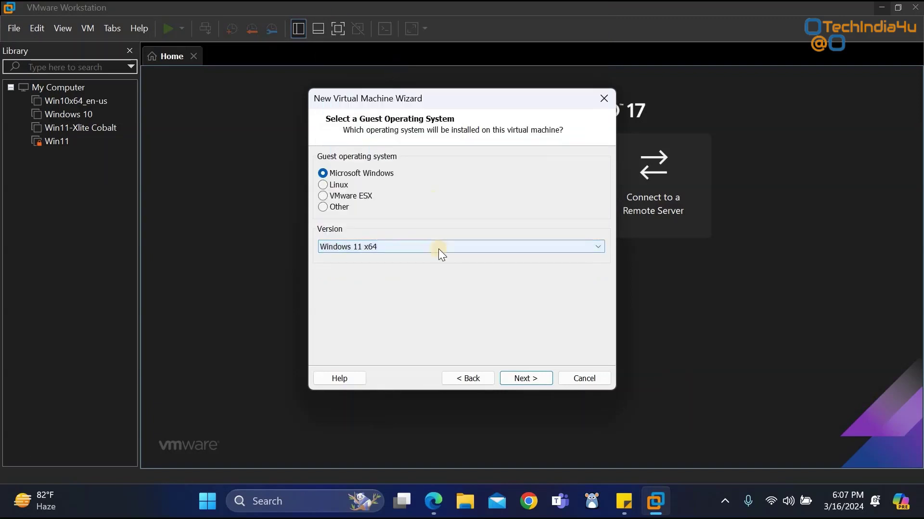
pyautogui.click(526, 378)
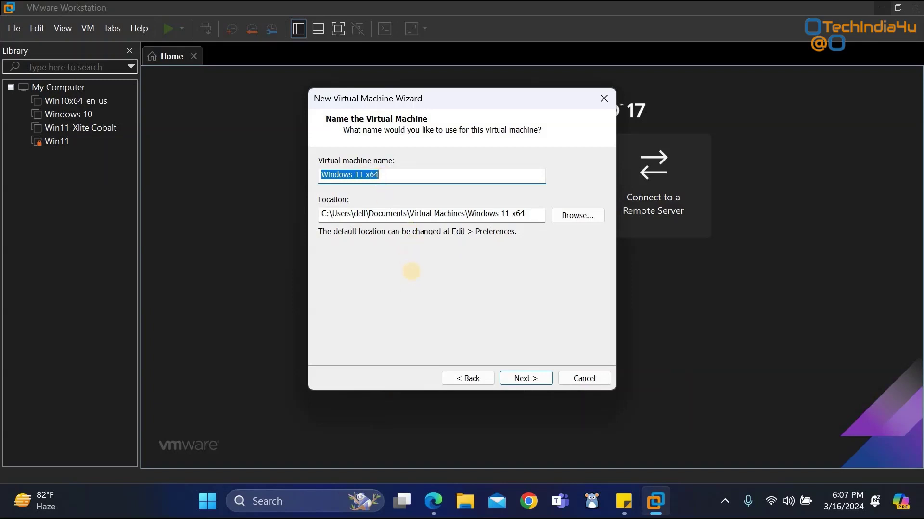
pyautogui.write('Win')
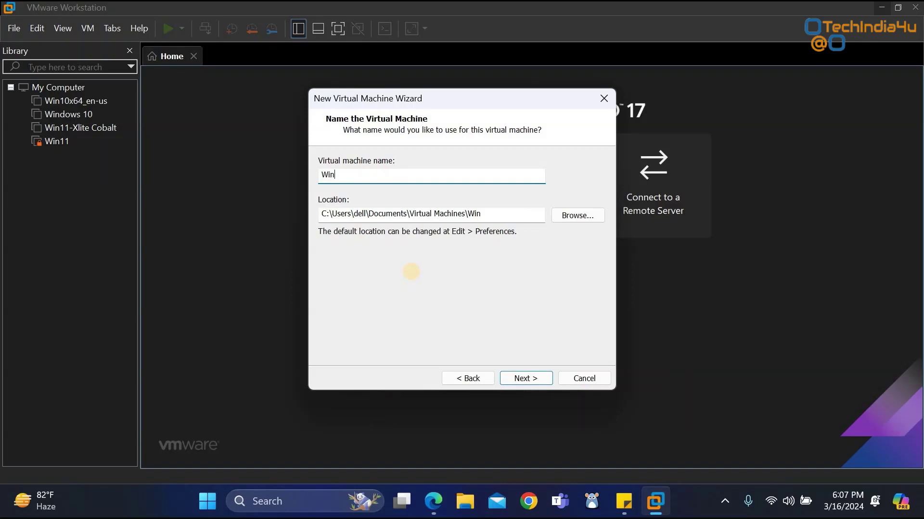
pyautogui.write('11')
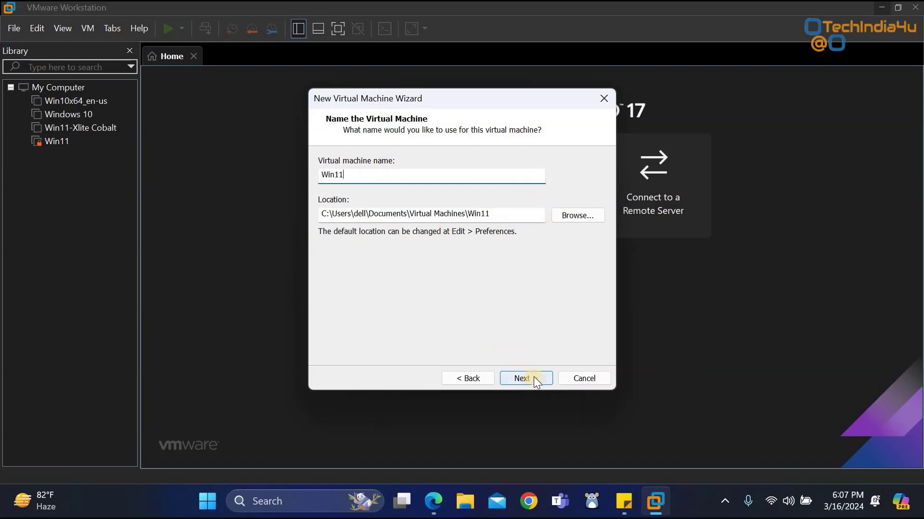
pyautogui.click(533, 376)
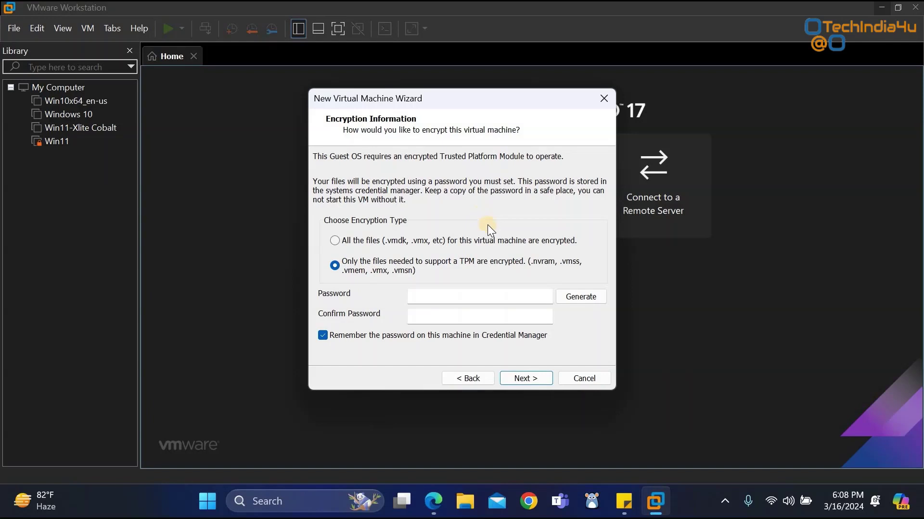
pyautogui.click(579, 378)
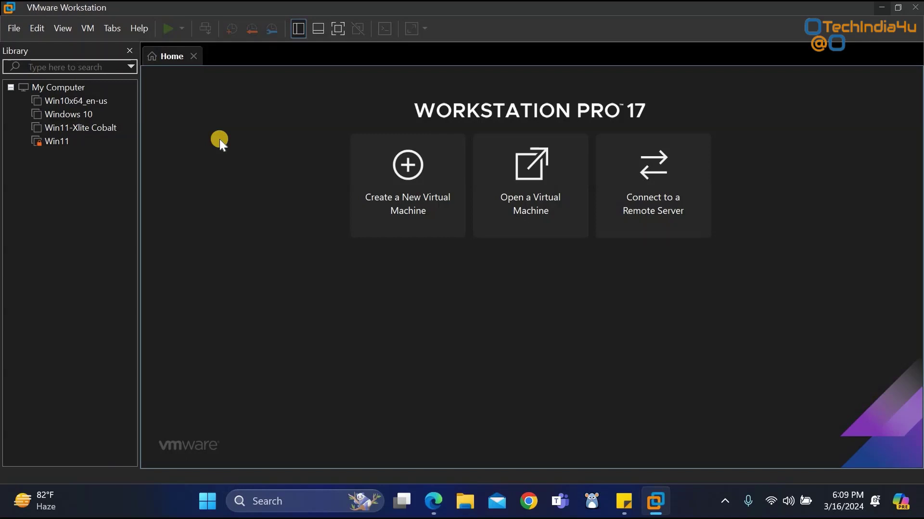
# Step: Start a new custom virtual machine with Workstation 17.5.x compatibility and a blank hard disk, without an operating system installer
pyautogui.click(410, 184)
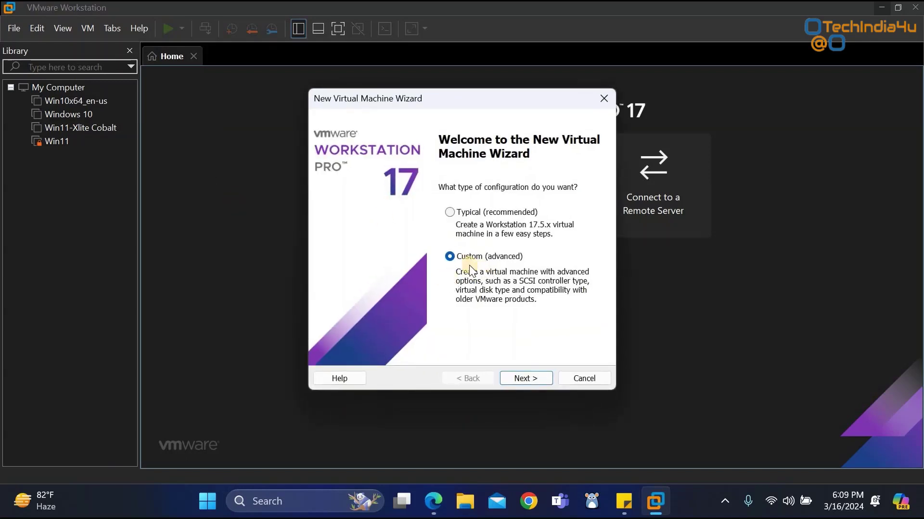
pyautogui.click(527, 377)
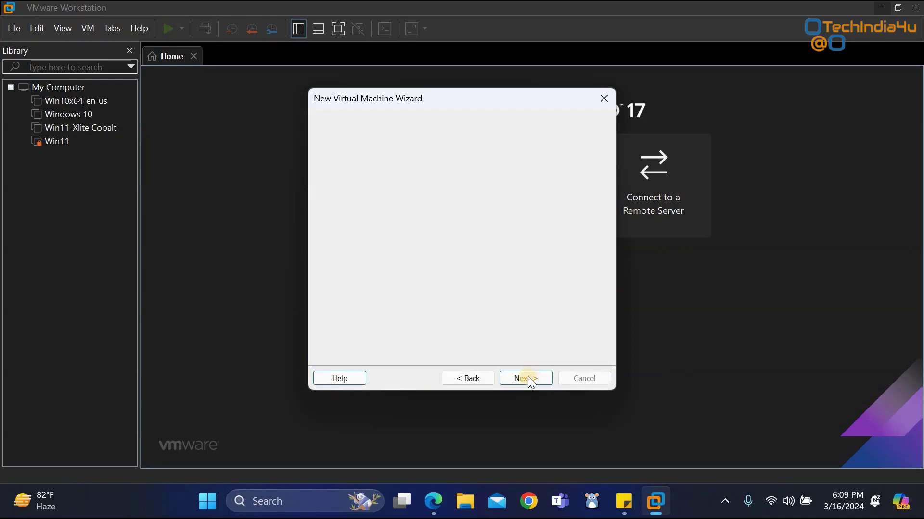
pyautogui.click(545, 379)
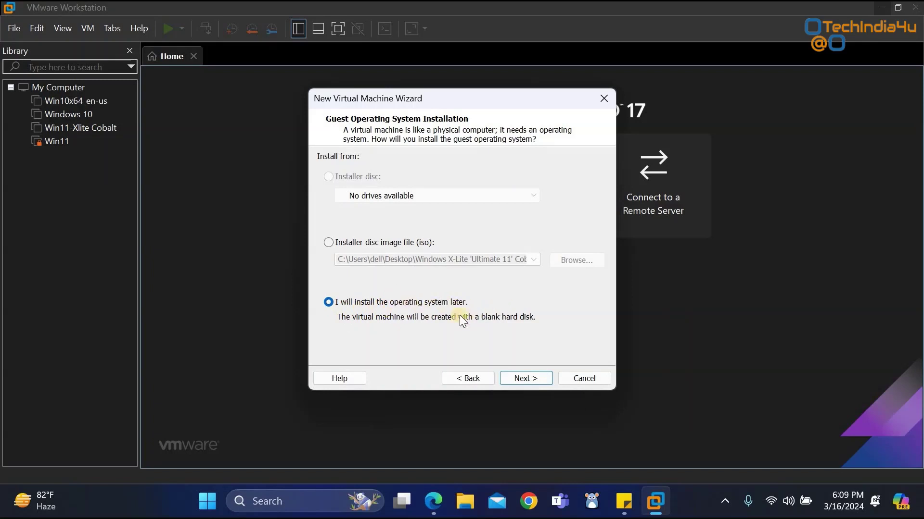
pyautogui.click(533, 377)
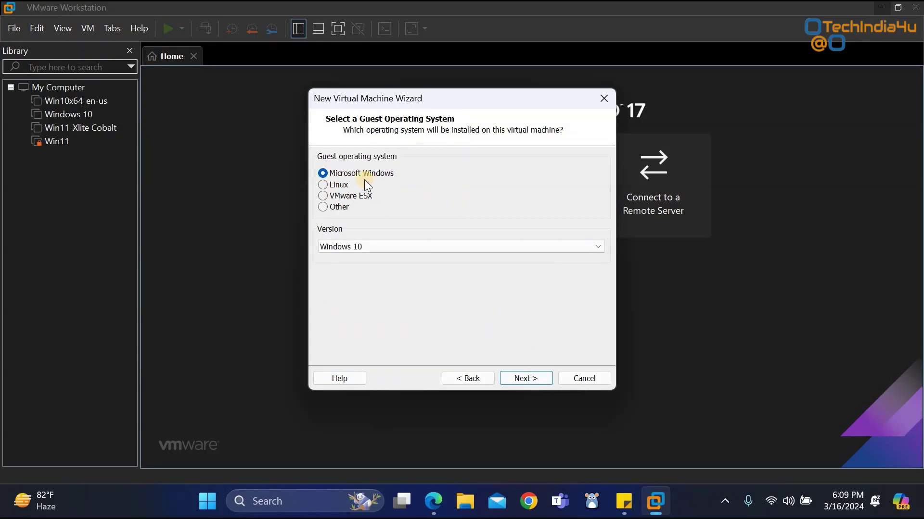
# Step: Choose Windows 10 x64 as the guest operating system version and name the virtual machine Win10_clone
pyautogui.click(464, 247)
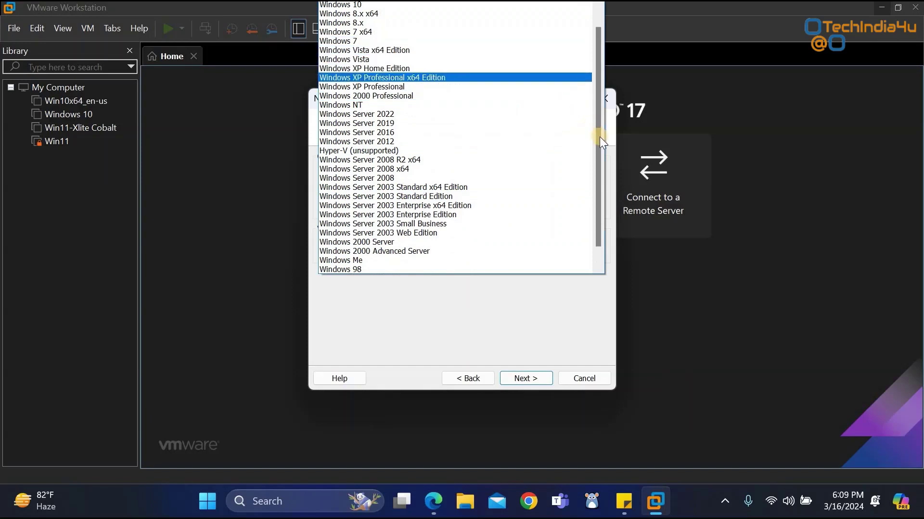
pyautogui.moveTo(599, 139); pyautogui.dragTo(526, 31)
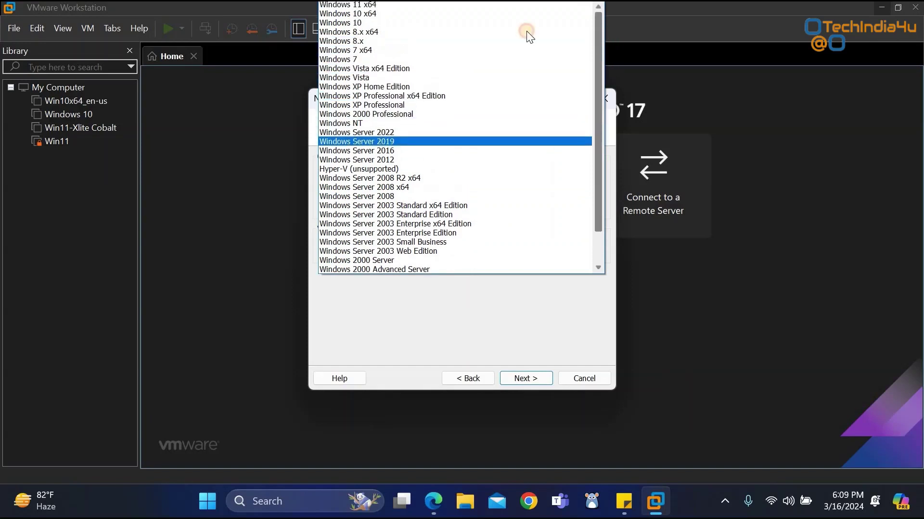
pyautogui.click(408, 14)
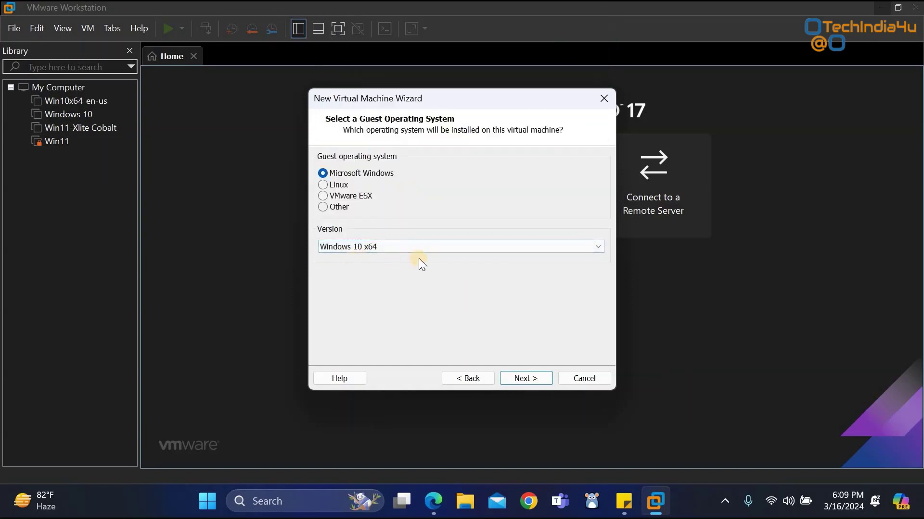
pyautogui.click(538, 379)
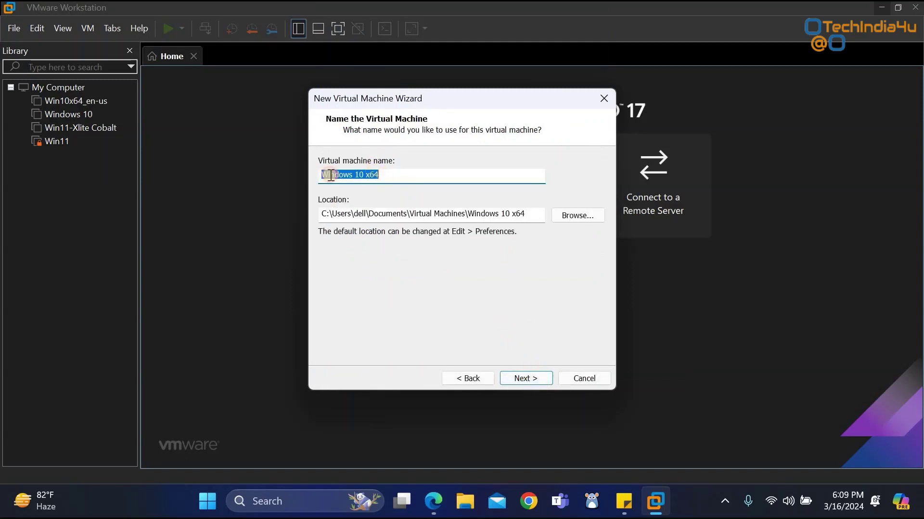
pyautogui.moveTo(380, 176); pyautogui.dragTo(298, 173)
pyautogui.write('Win10_clone')
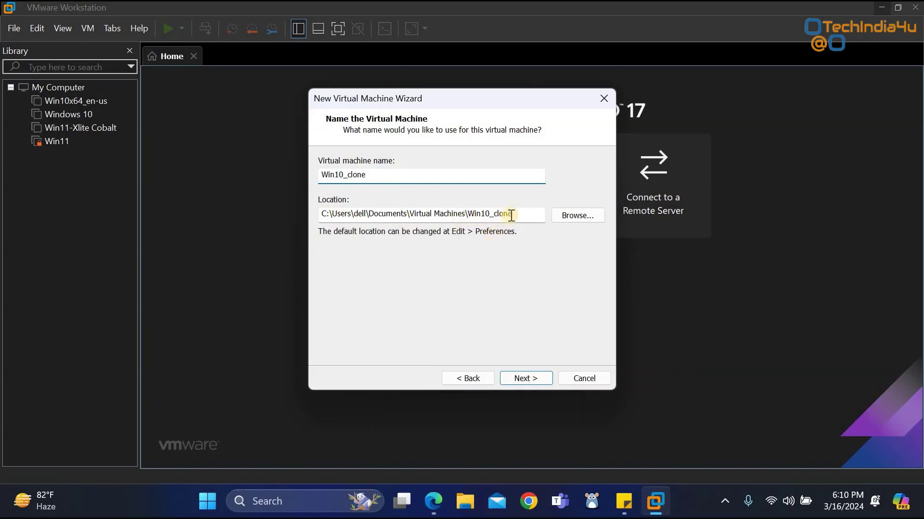
# Step: Create a folder named Win10_Clone in D:\VMWare\VM while browsing for the virtual machine's location
pyautogui.click(588, 217)
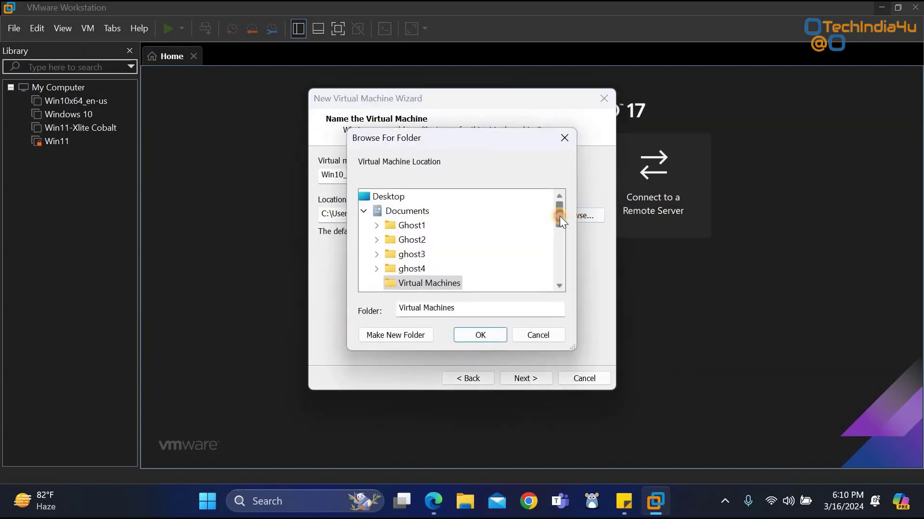
pyautogui.moveTo(559, 215); pyautogui.dragTo(559, 278)
pyautogui.click(363, 256)
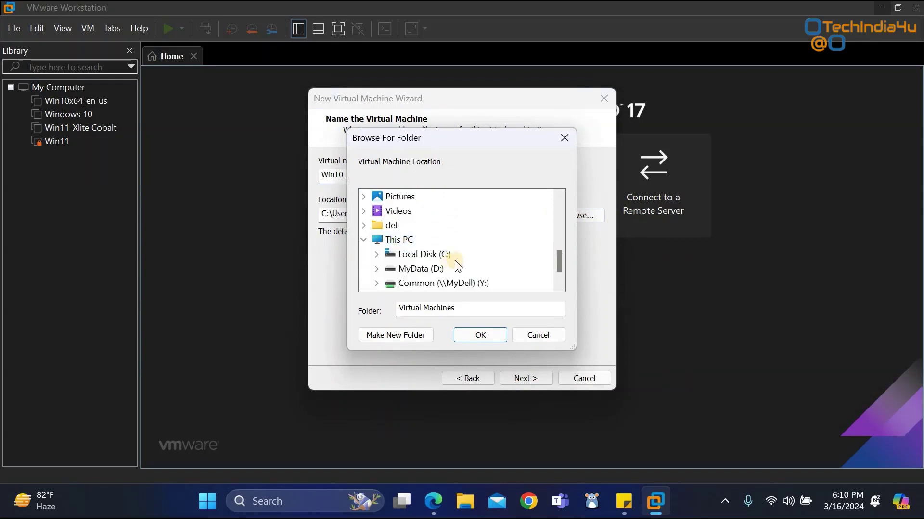
pyautogui.click(397, 269)
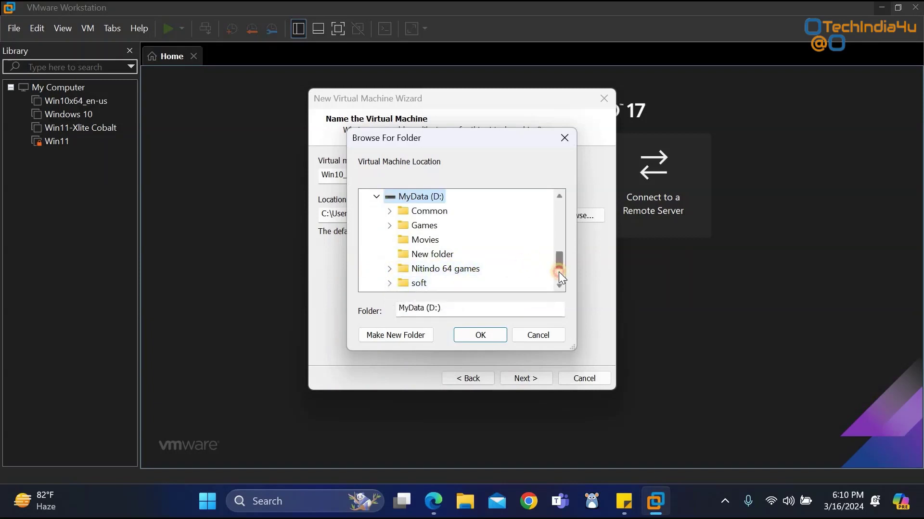
pyautogui.scroll(-1, 558, 273)
pyautogui.click(432, 272)
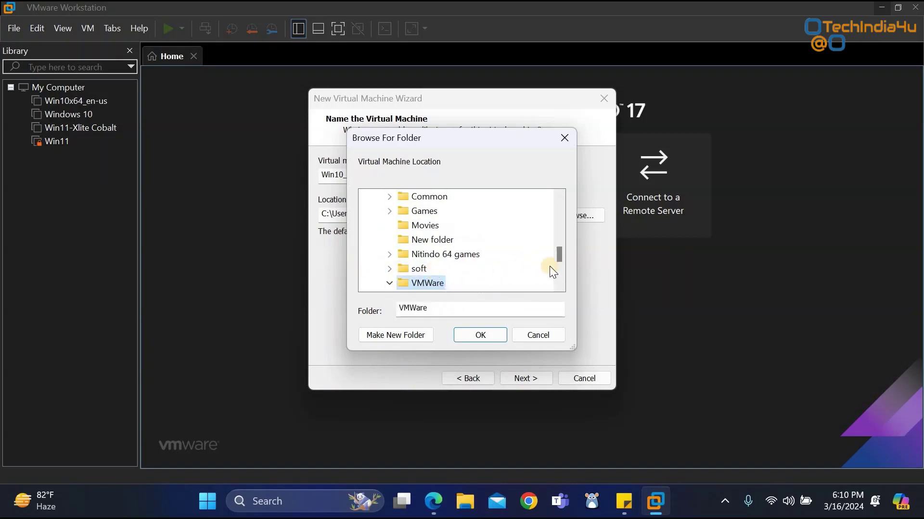
pyautogui.scroll(-2, 556, 261)
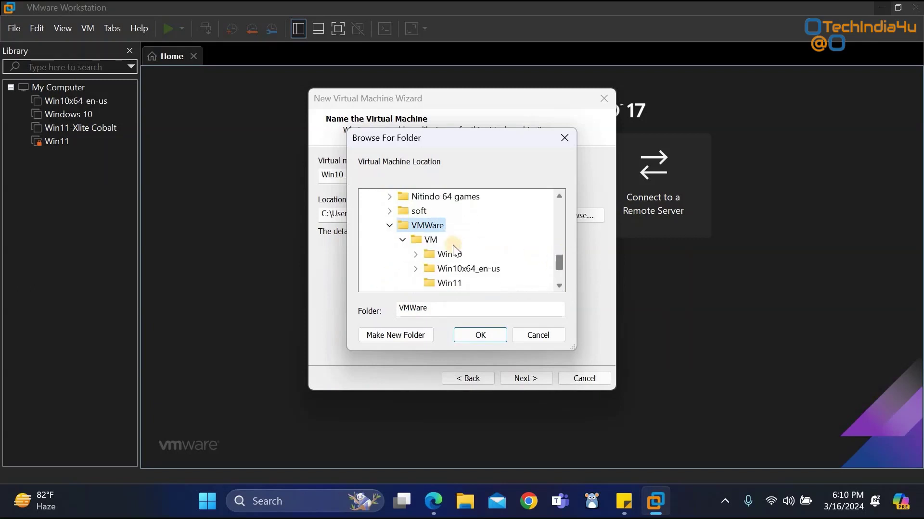
pyautogui.click(429, 243)
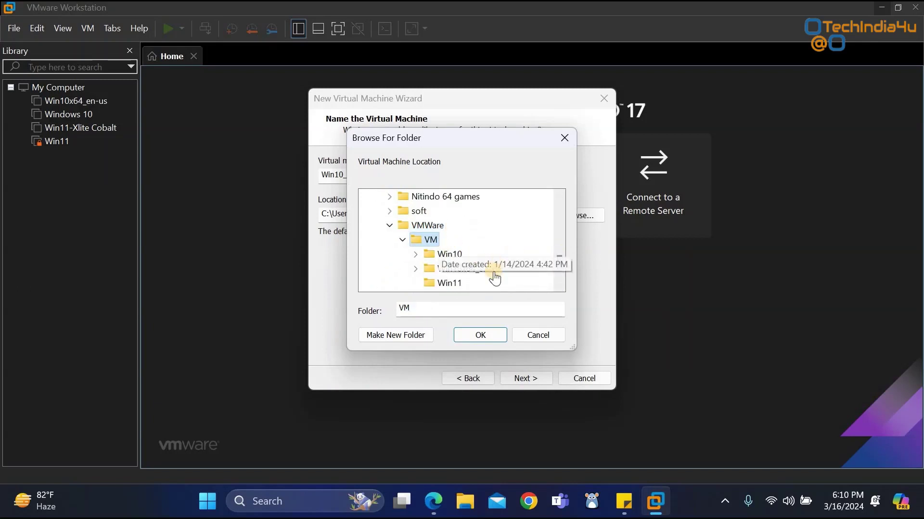
pyautogui.click(414, 336)
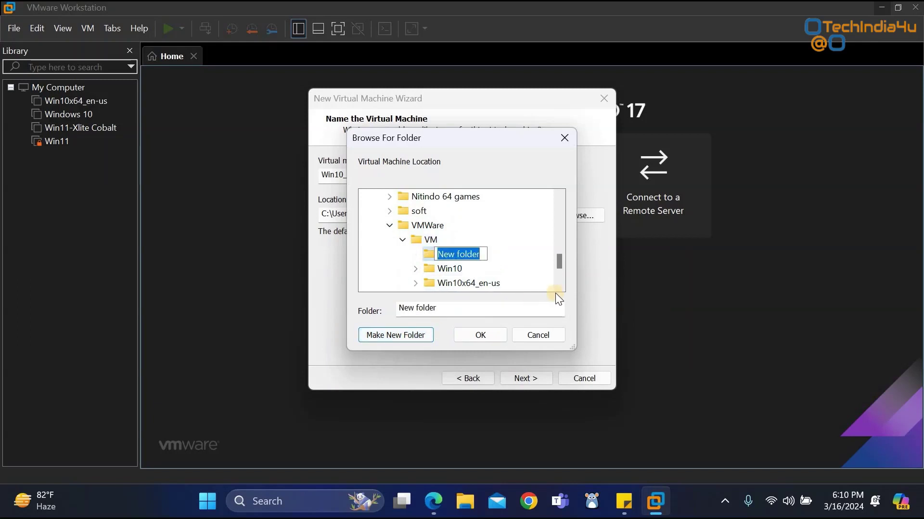
pyautogui.write('Win')
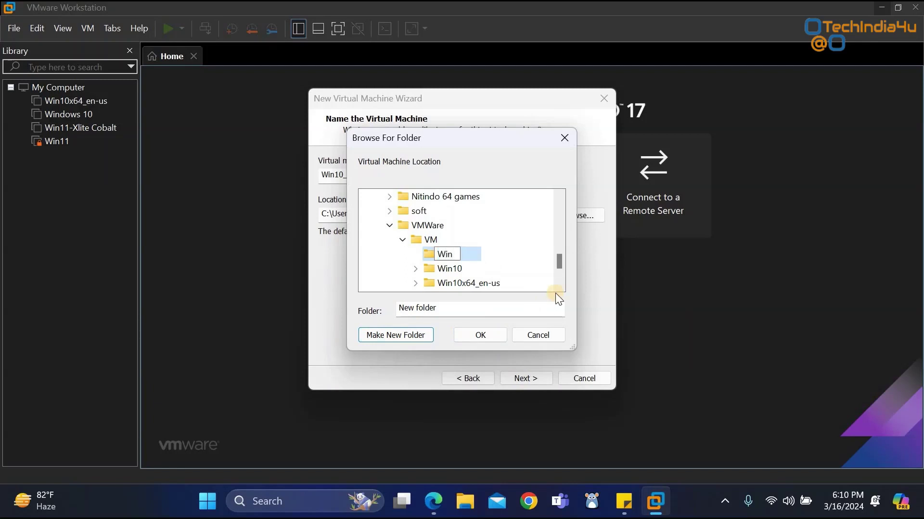
pyautogui.write('10_Clone')
pyautogui.click(537, 261)
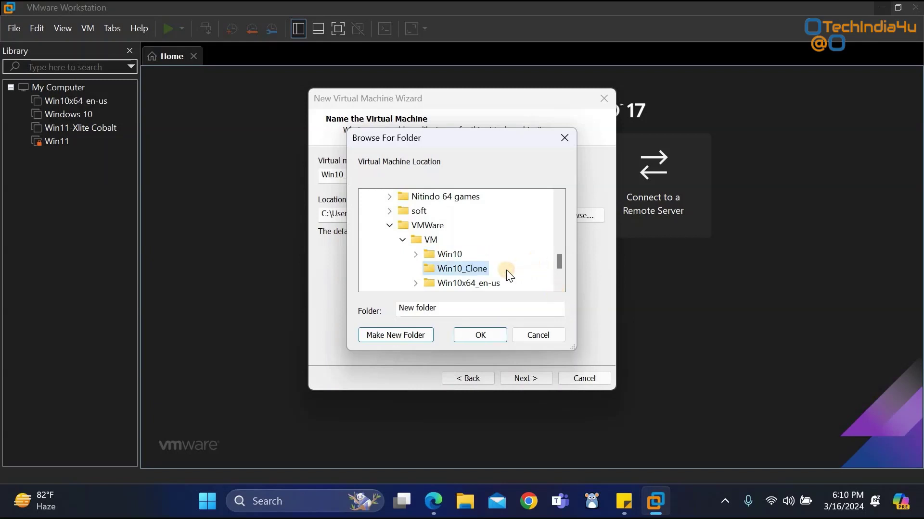
# Step: Set the virtual machine's location to the folder D:\VMWare\VM\Win10_Clone and accept it
pyautogui.doubleClick(457, 255)
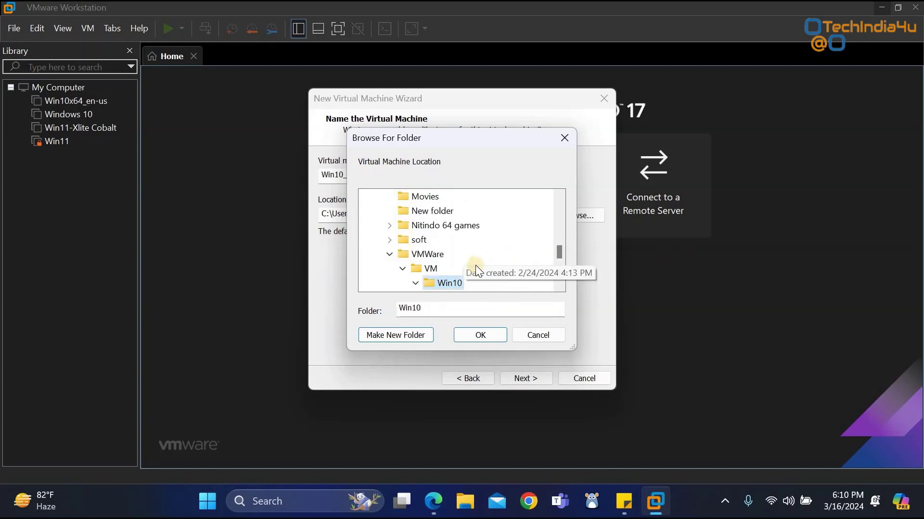
pyautogui.moveTo(560, 255); pyautogui.dragTo(553, 260)
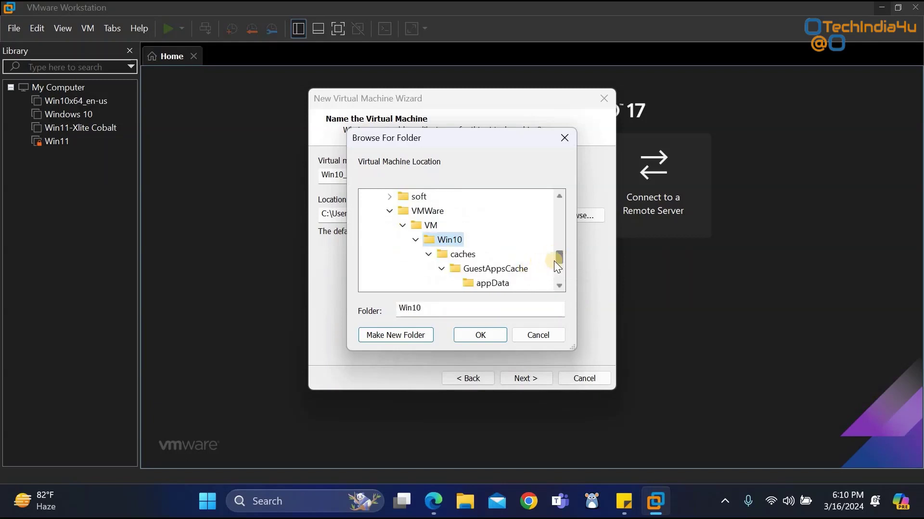
pyautogui.click(402, 225)
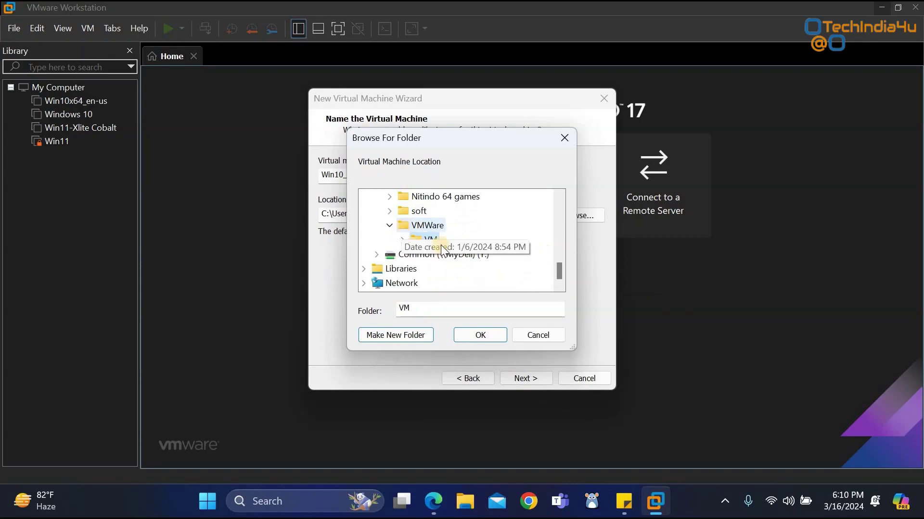
pyautogui.click(403, 241)
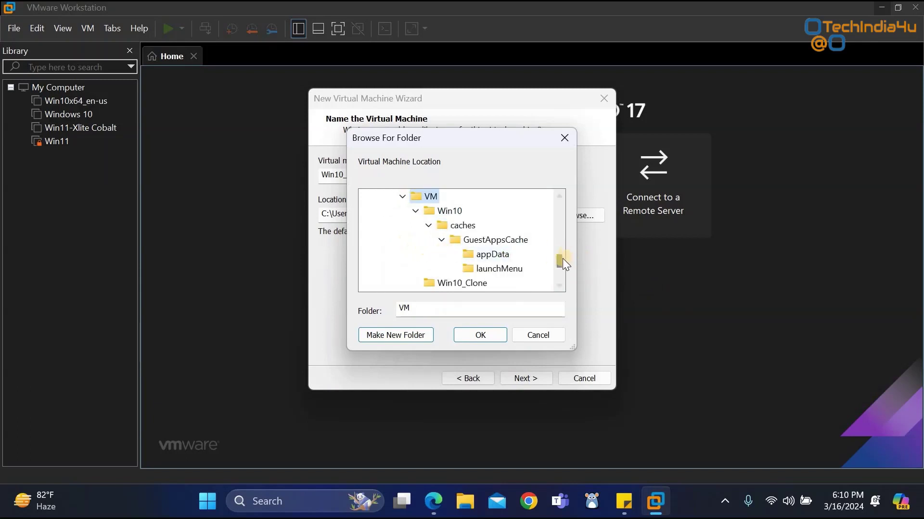
pyautogui.moveTo(562, 262); pyautogui.dragTo(562, 268)
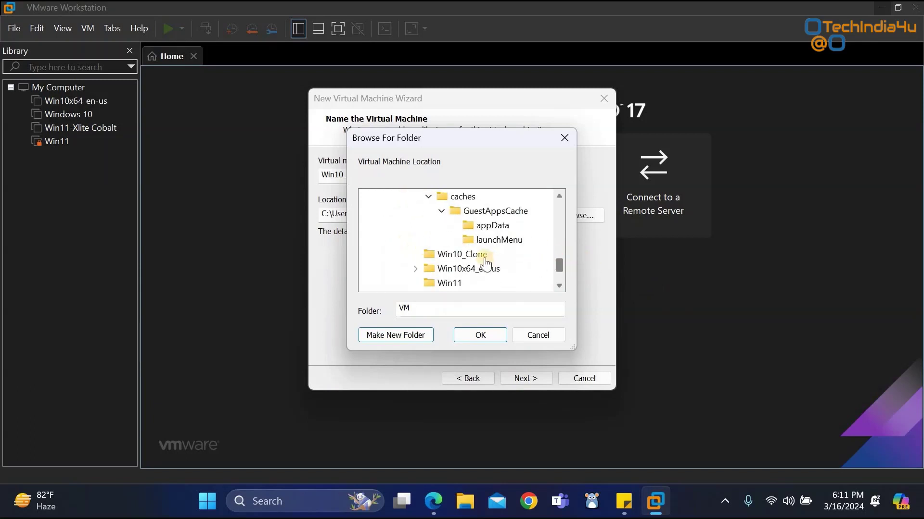
pyautogui.click(485, 260)
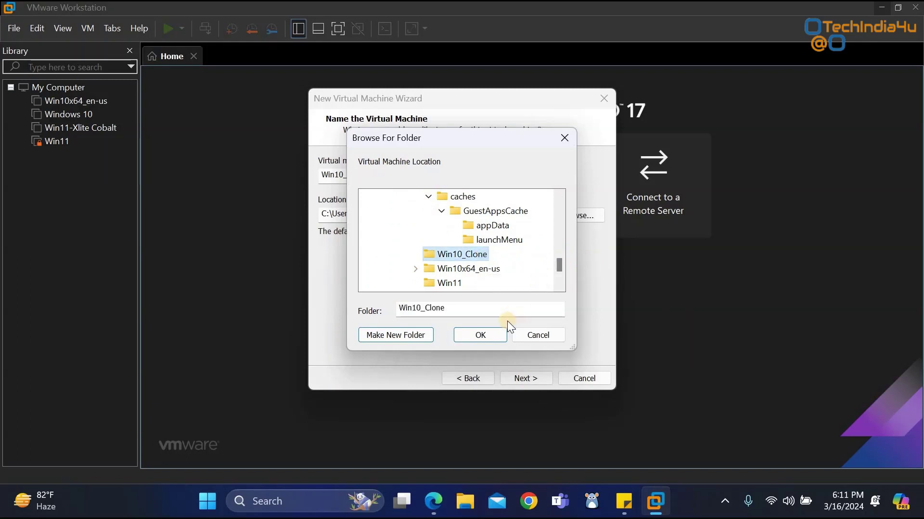
pyautogui.click(495, 333)
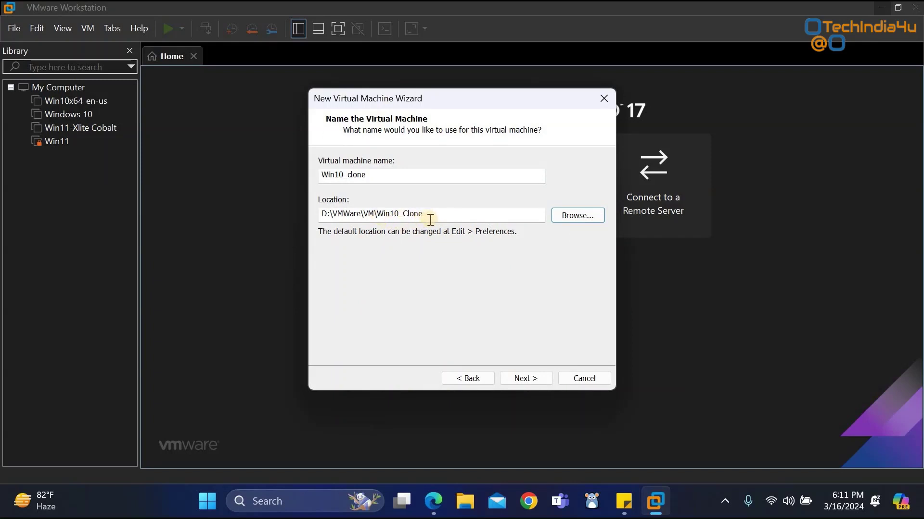
pyautogui.moveTo(426, 215); pyautogui.dragTo(377, 213)
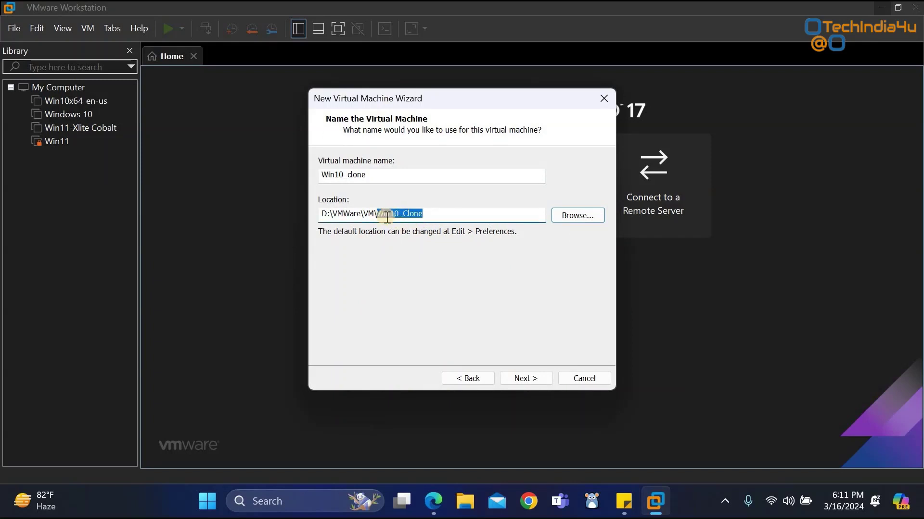
pyautogui.click(532, 381)
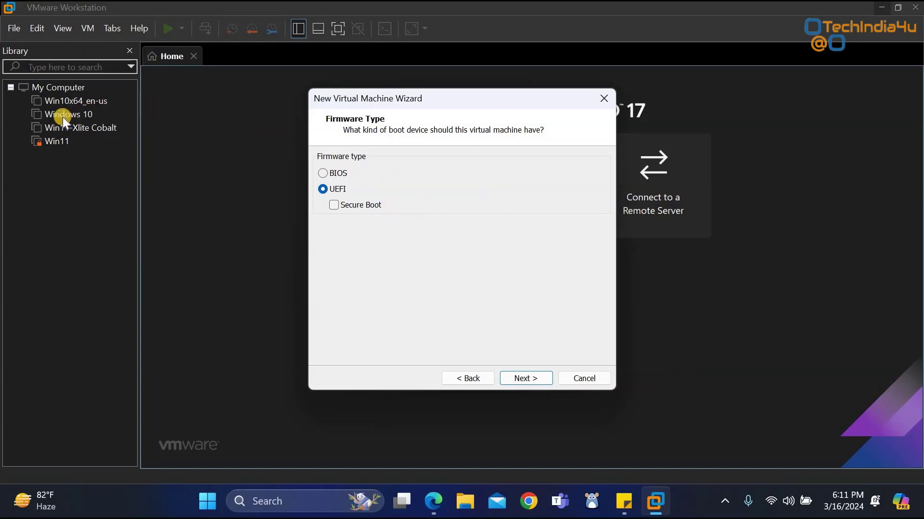
# Step: Choose BIOS as the firmware type and accept 2 processors with 1 core per processor
pyautogui.click(323, 174)
pyautogui.click(542, 380)
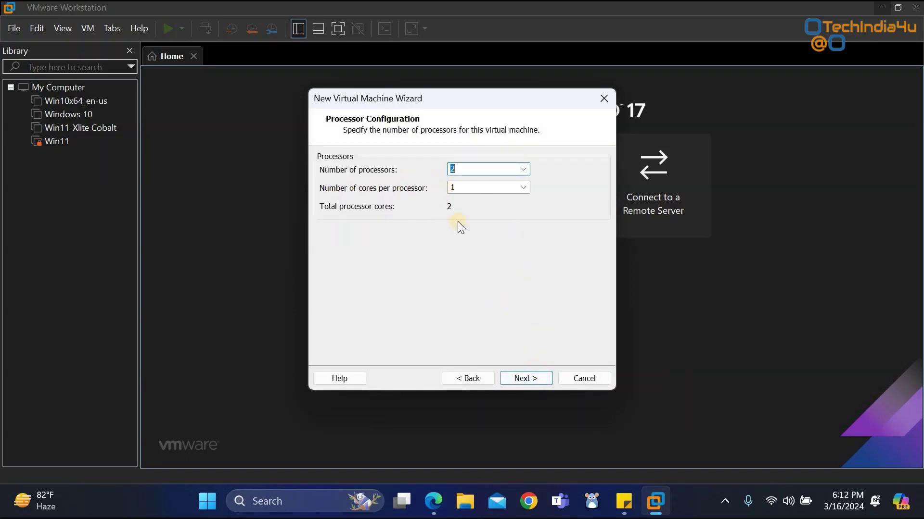
pyautogui.click(535, 380)
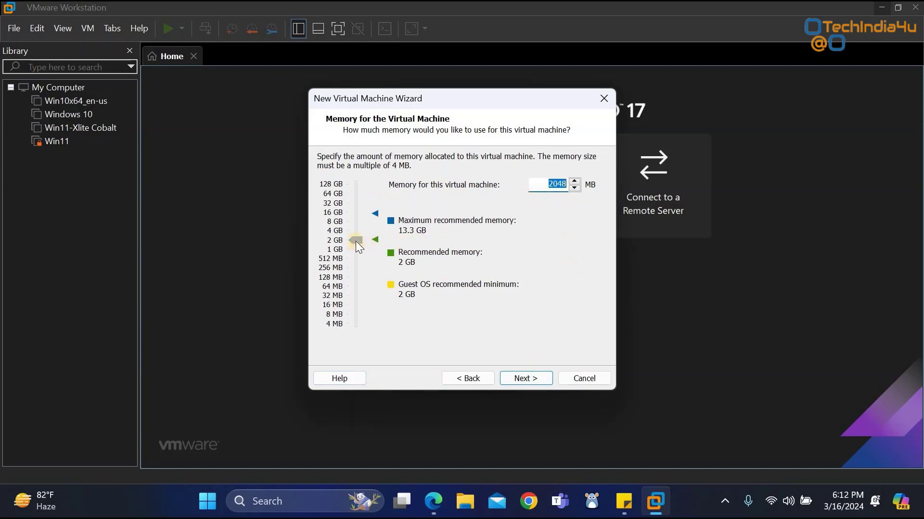
# Step: Allocate 4096 MB of memory to the virtual machine and keep network address translation (NAT) as the network type
pyautogui.moveTo(356, 241); pyautogui.dragTo(356, 232)
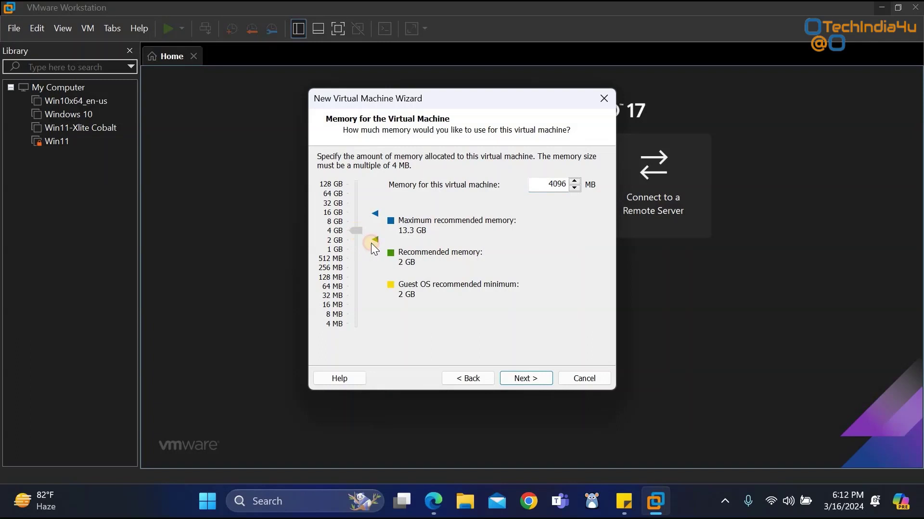
pyautogui.click(547, 380)
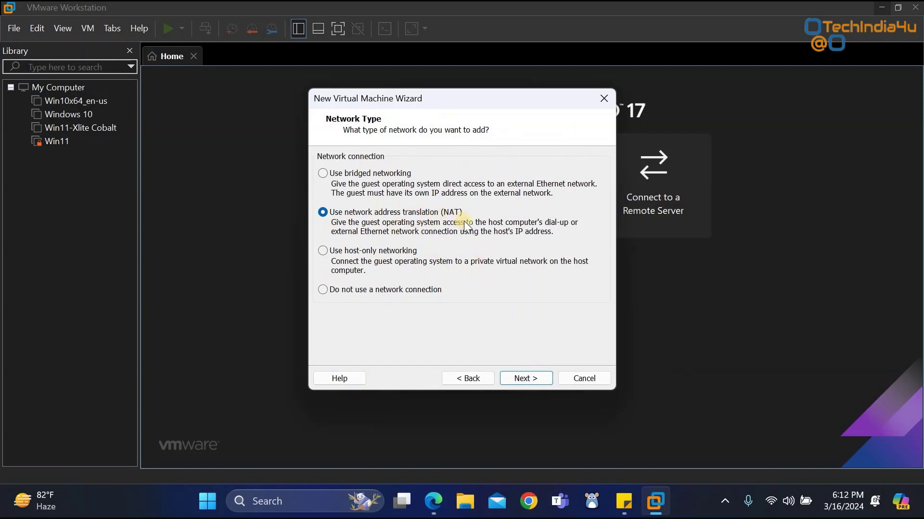
pyautogui.click(530, 379)
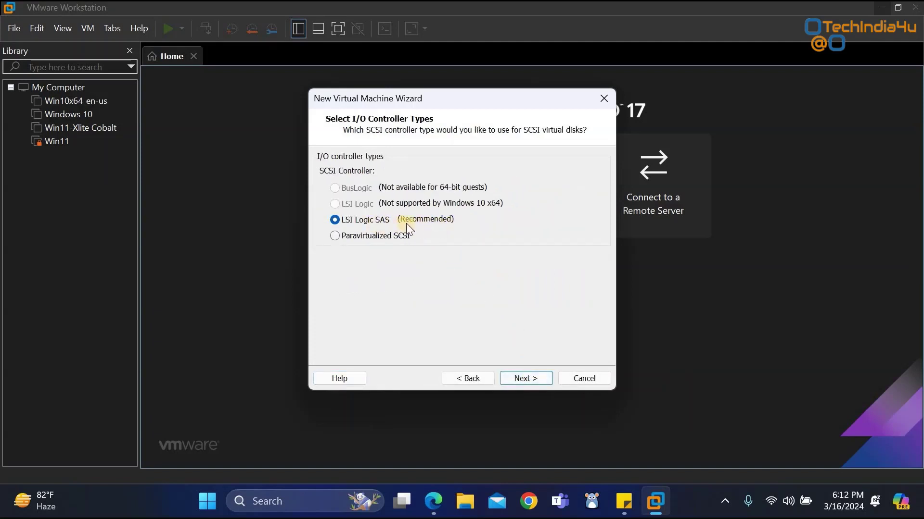
# Step: Accept the LSI Logic SAS controller and the NVMe virtual disk type
pyautogui.click(543, 378)
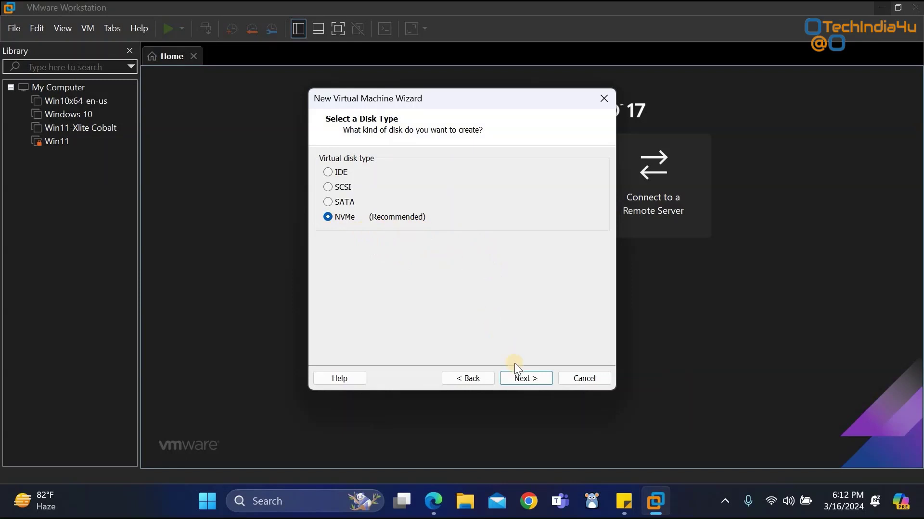
pyautogui.click(523, 376)
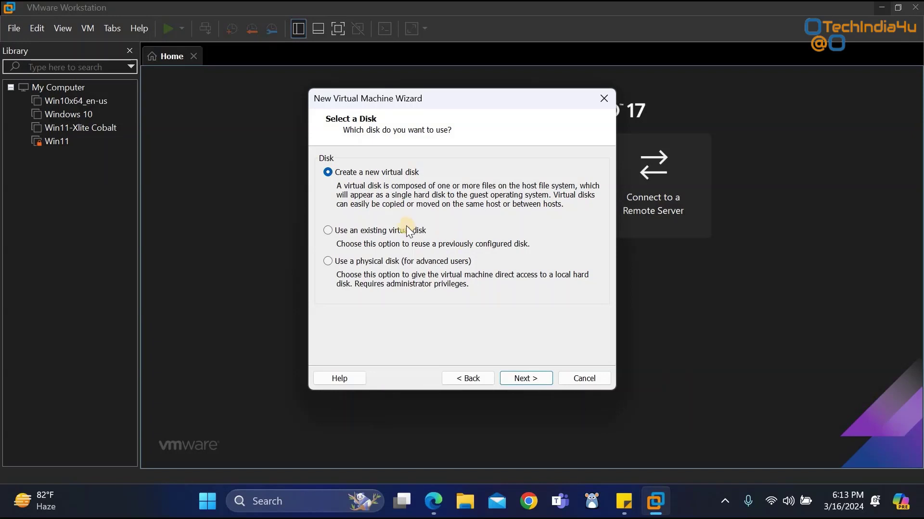
# Step: Use the existing virtual disk Windows 10.vmdk from the Desktop as the virtual machine's hard disk
pyautogui.click(329, 231)
pyautogui.click(535, 377)
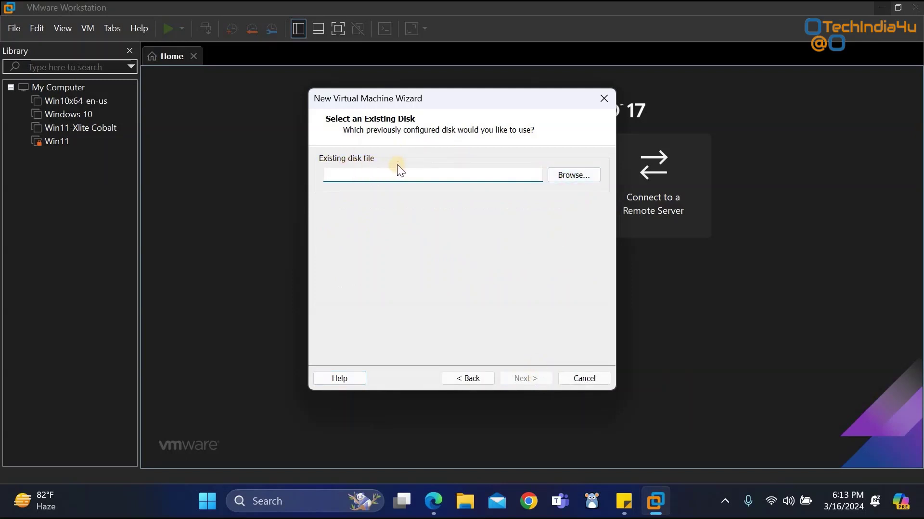
pyautogui.click(579, 176)
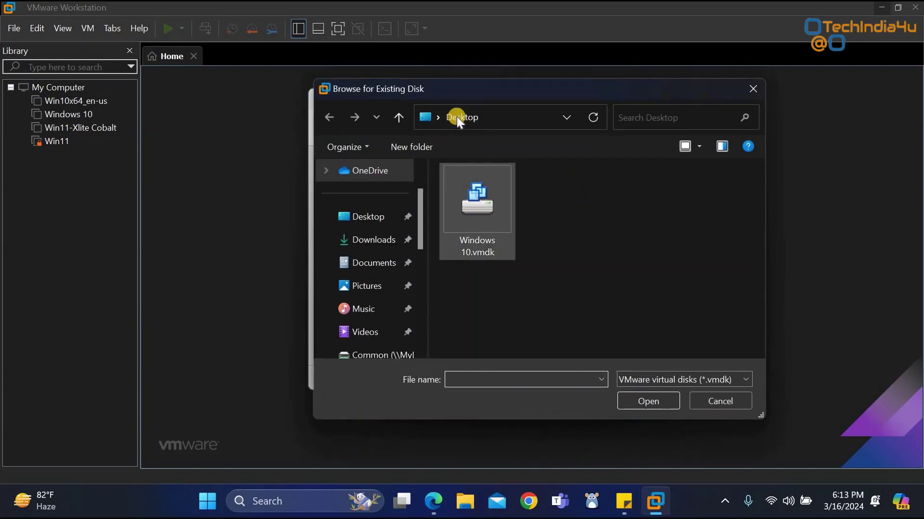
pyautogui.click(873, 15)
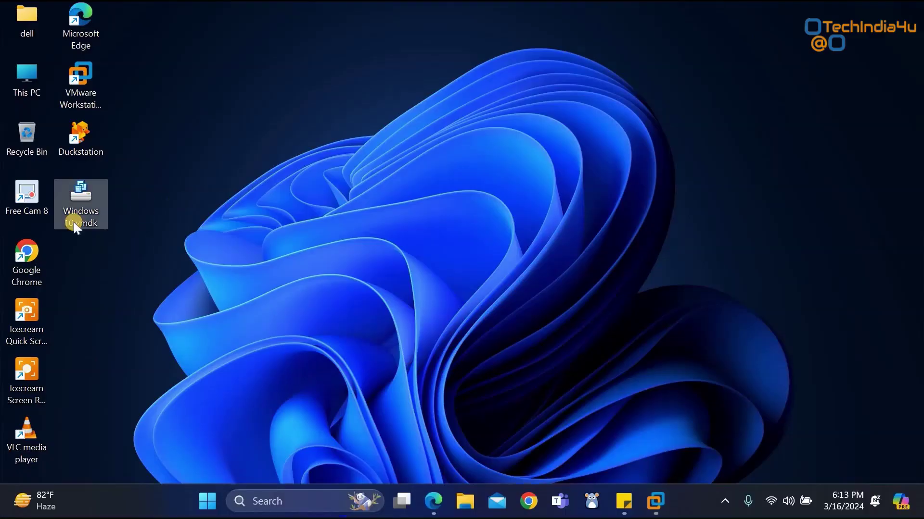
pyautogui.click(68, 222)
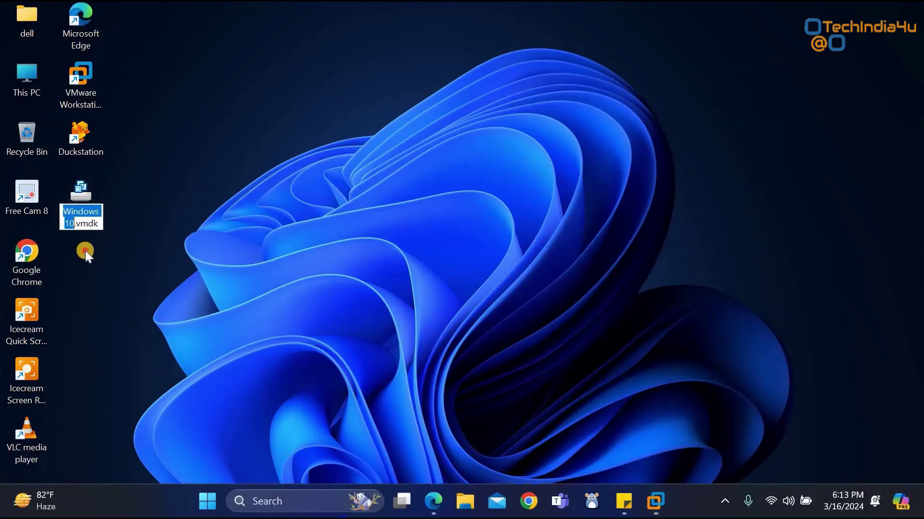
pyautogui.click(655, 502)
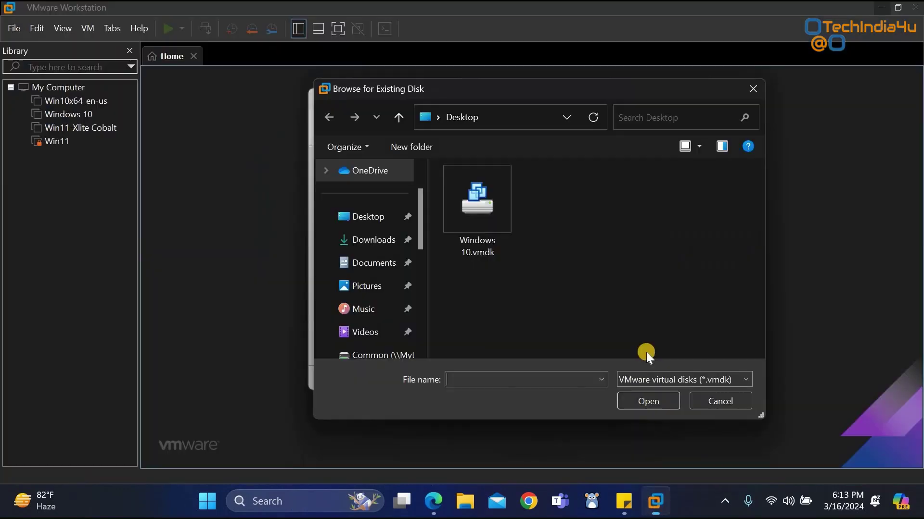
pyautogui.click(466, 214)
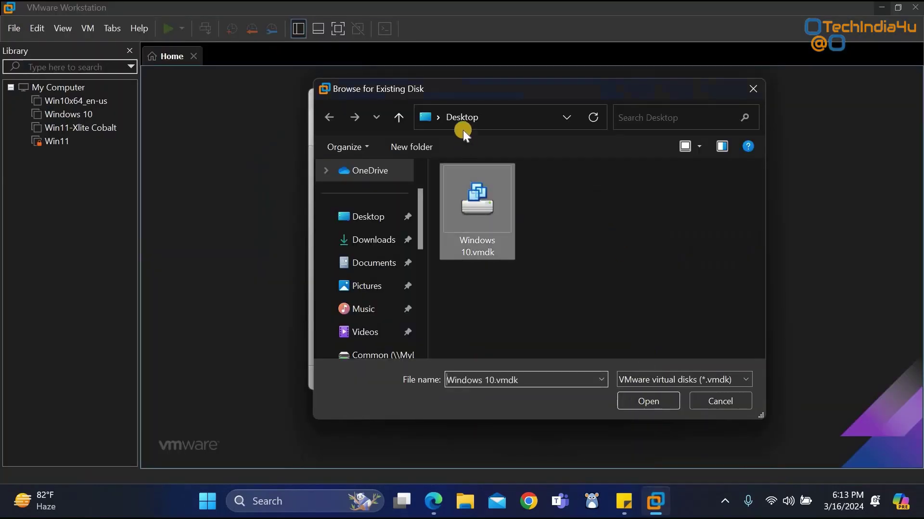
pyautogui.click(474, 197)
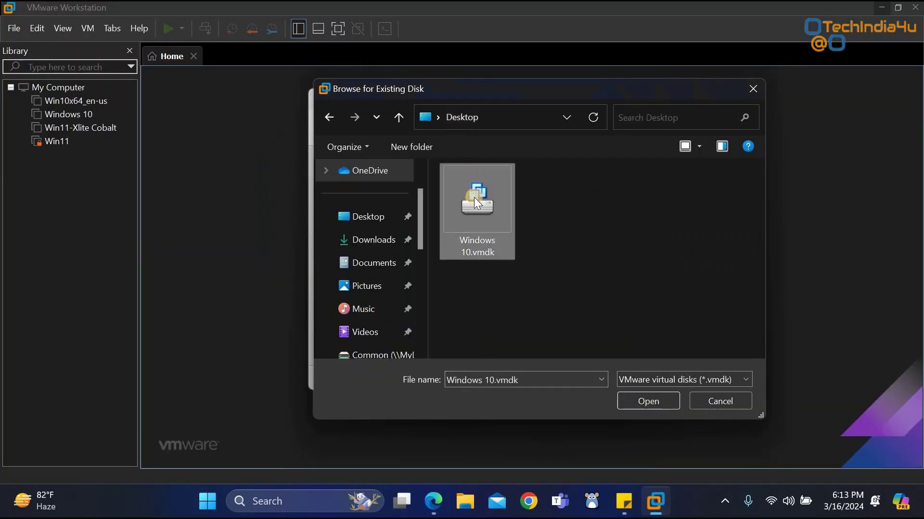
pyautogui.click(647, 401)
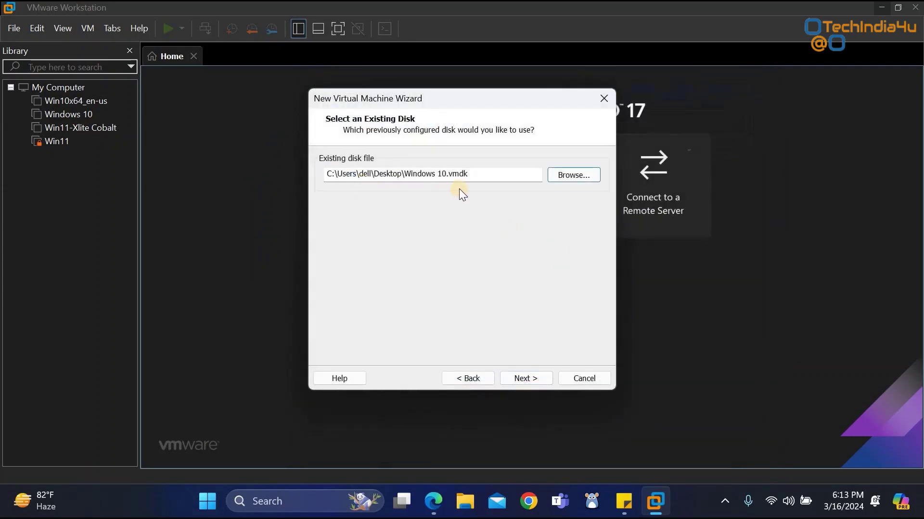
pyautogui.click(536, 378)
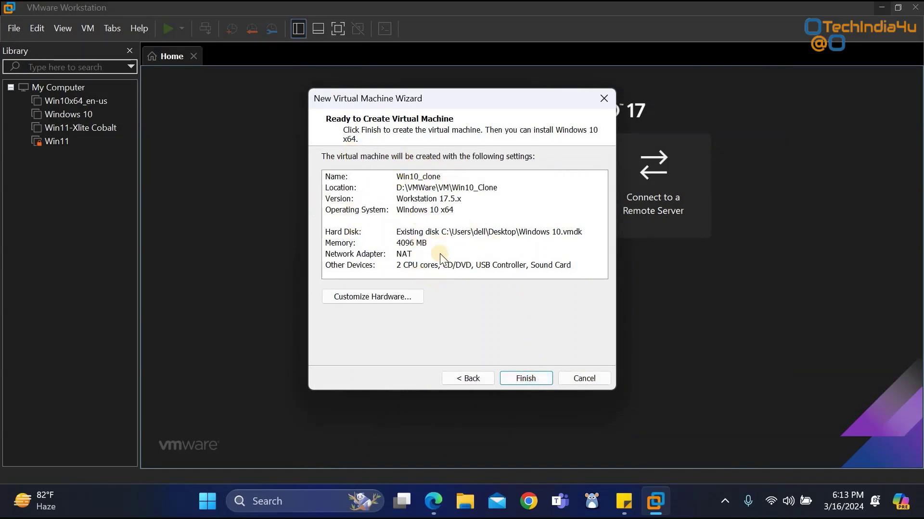
# Step: Review the virtual hardware of Win10_clone and finish creating the virtual machine
pyautogui.click(385, 298)
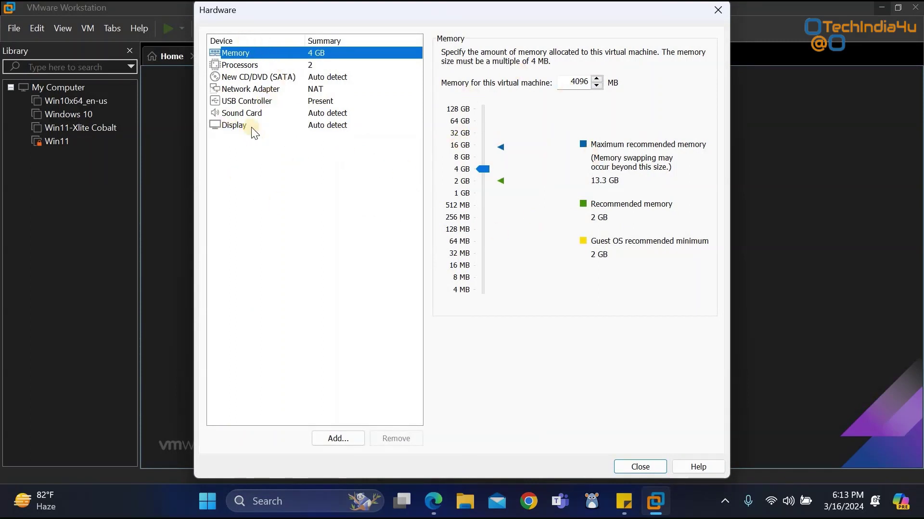
pyautogui.click(657, 464)
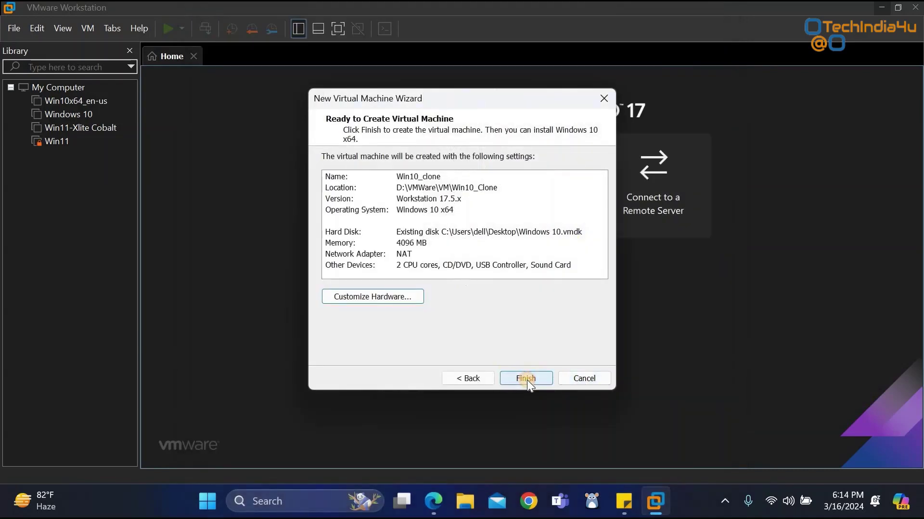
pyautogui.click(527, 379)
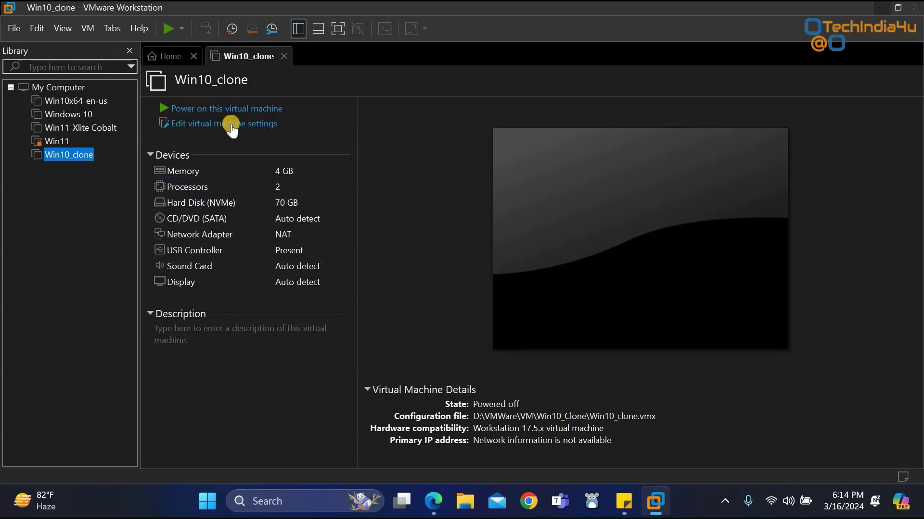
# Step: Power on Win10_clone, agree to try connecting device sata0:1 at every power-on, and dismiss the hints until Windows boots
pyautogui.click(272, 112)
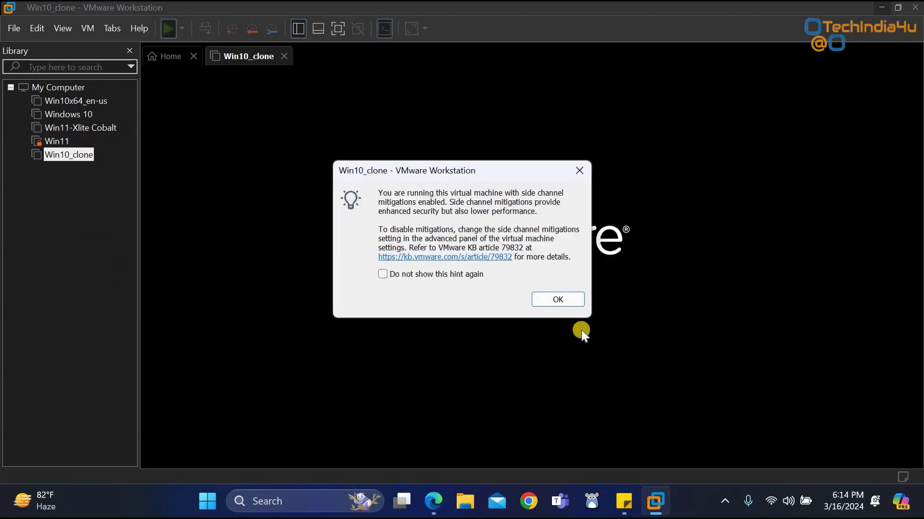
pyautogui.click(568, 301)
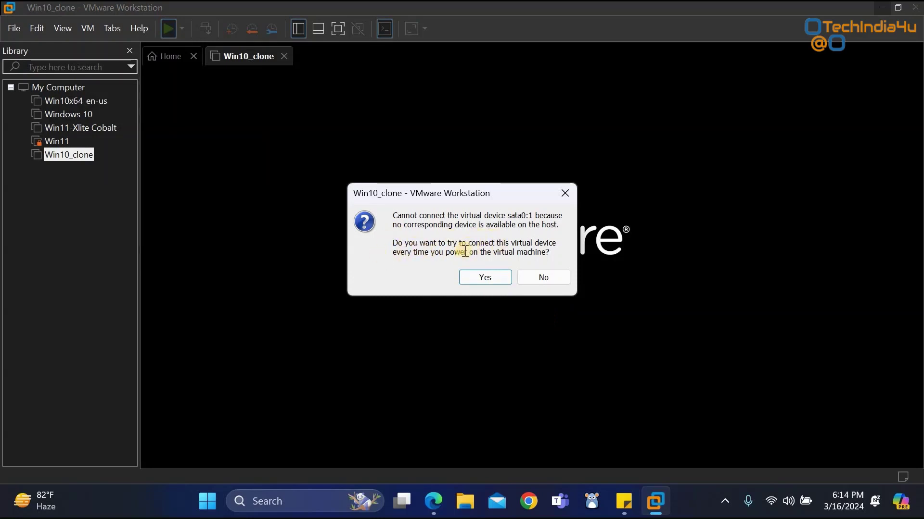
pyautogui.click(485, 282)
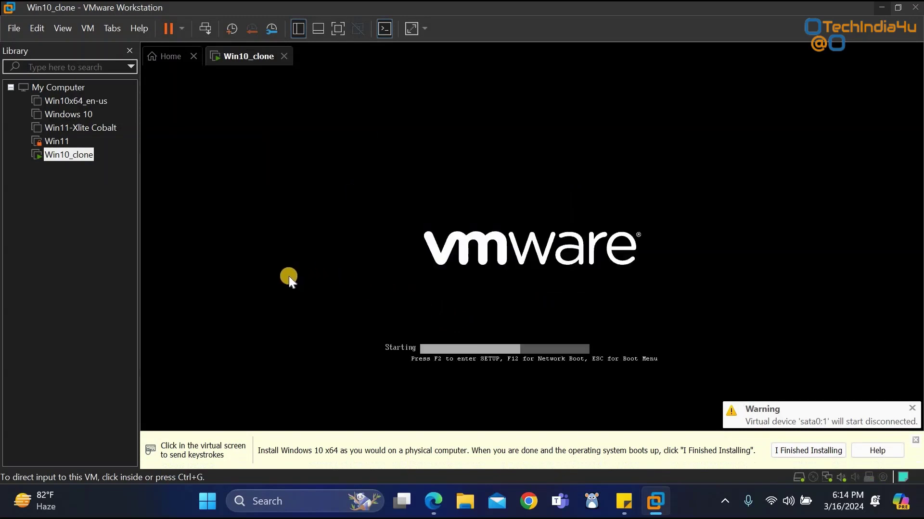
pyautogui.click(915, 441)
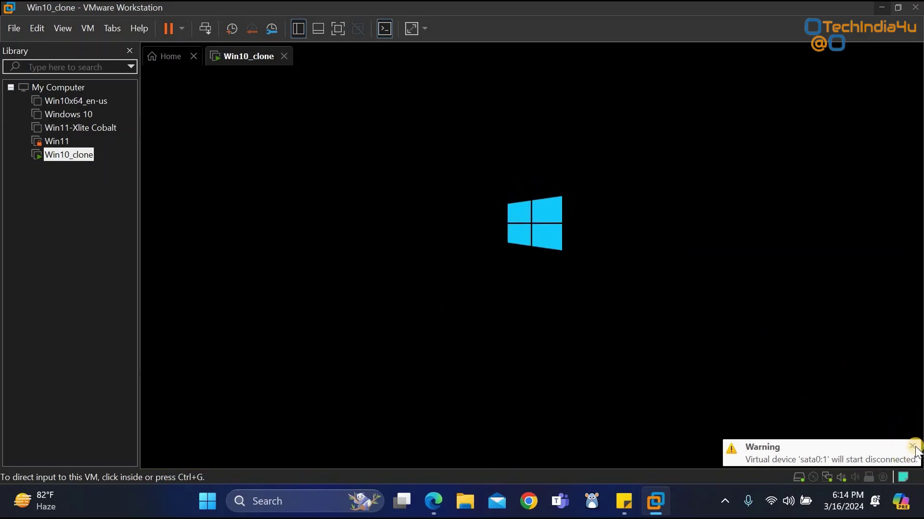
pyautogui.click(784, 302)
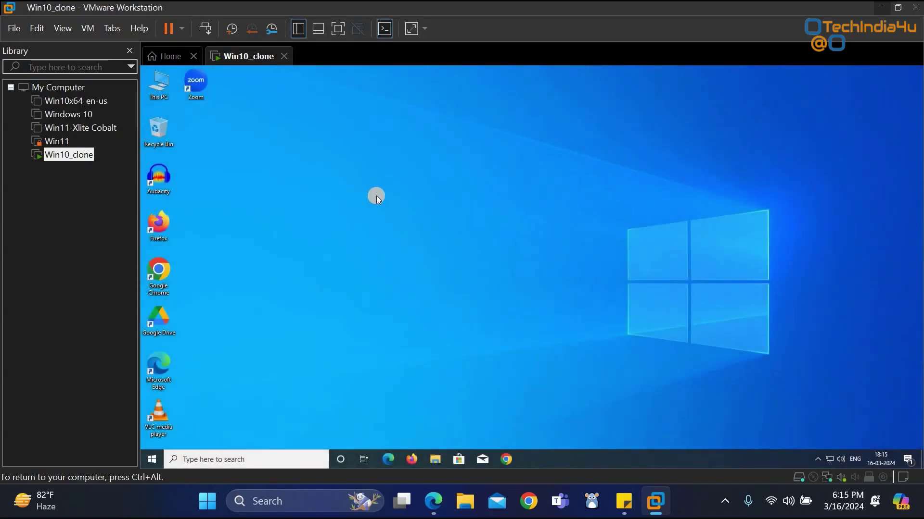
# Step: Refresh the guest desktop and check the guest computer's system properties, closing the stray command window and the properties window
pyautogui.rightClick(376, 196)
pyautogui.click(392, 225)
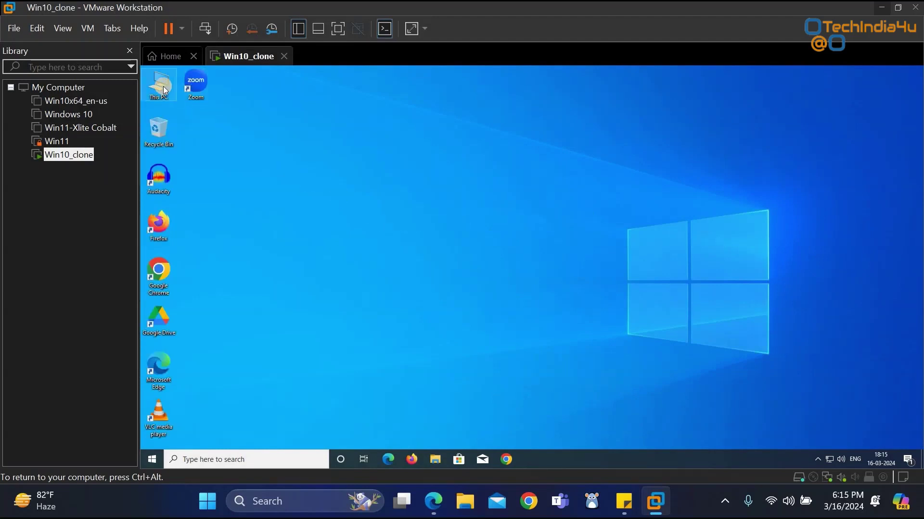
pyautogui.rightClick(165, 89)
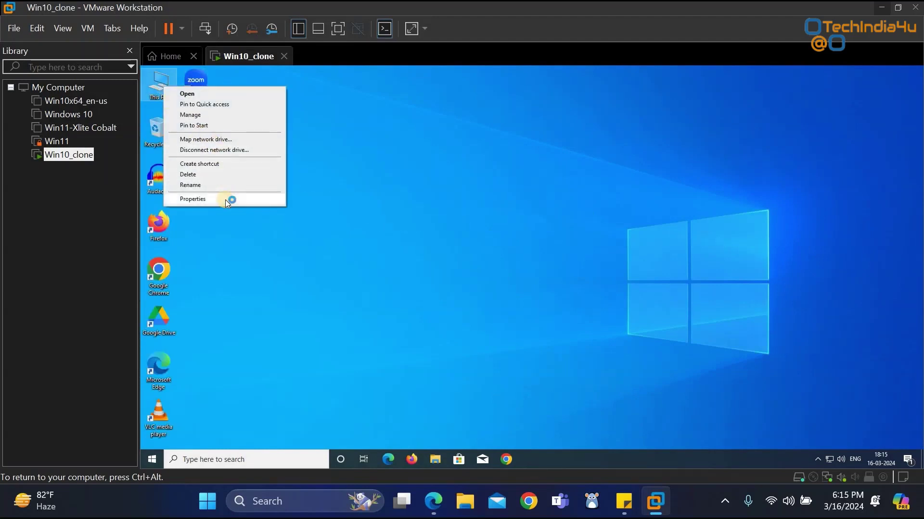
pyautogui.click(225, 200)
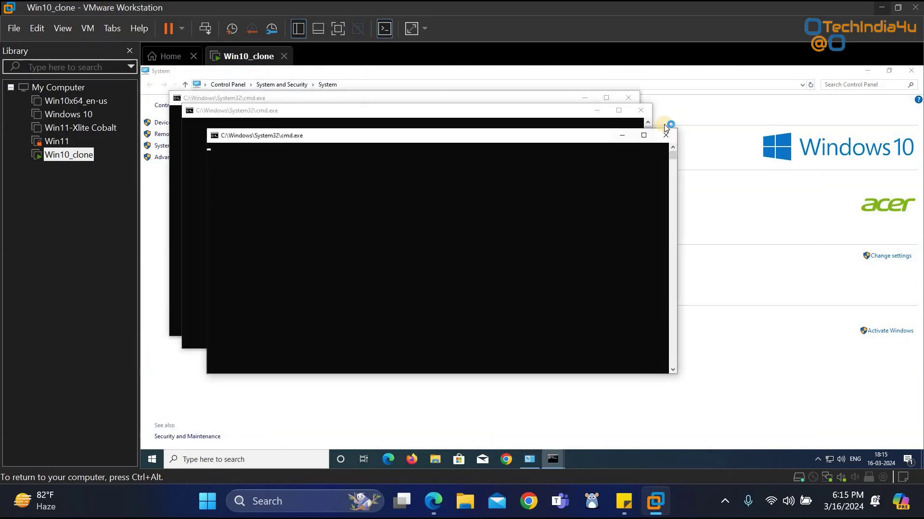
pyautogui.click(665, 136)
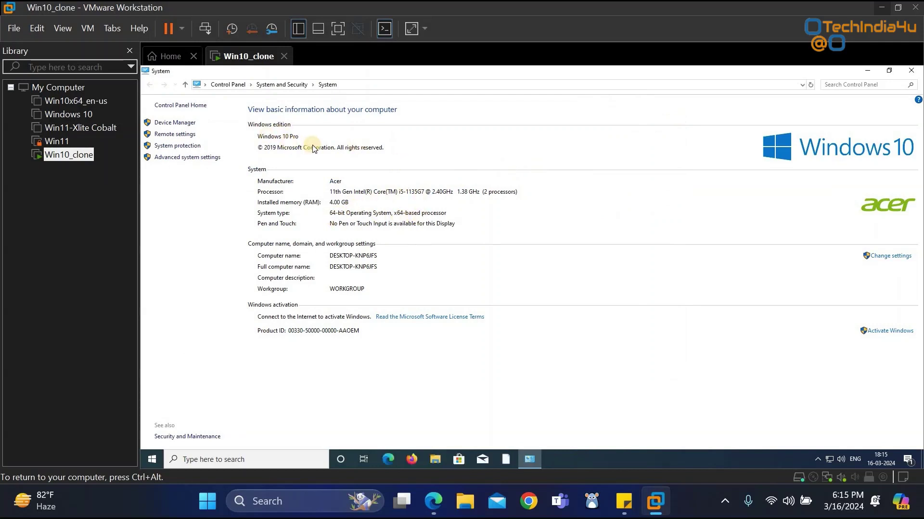
pyautogui.click(909, 74)
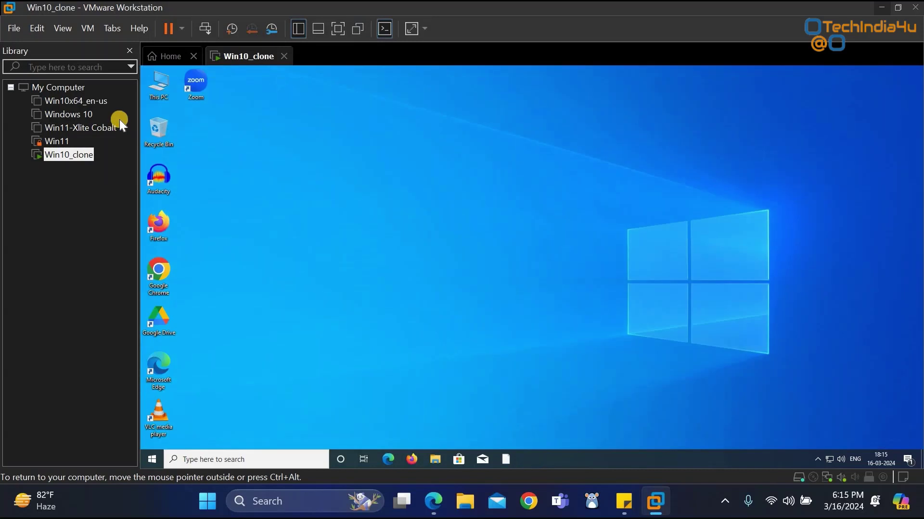
# Step: Browse This PC in the guest and examine the files on Local Disk (D:)
pyautogui.doubleClick(162, 97)
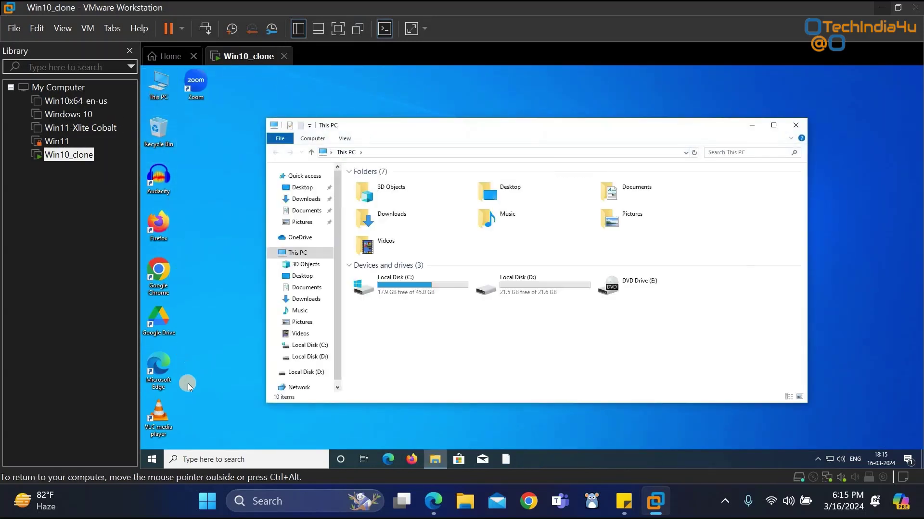
pyautogui.doubleClick(546, 292)
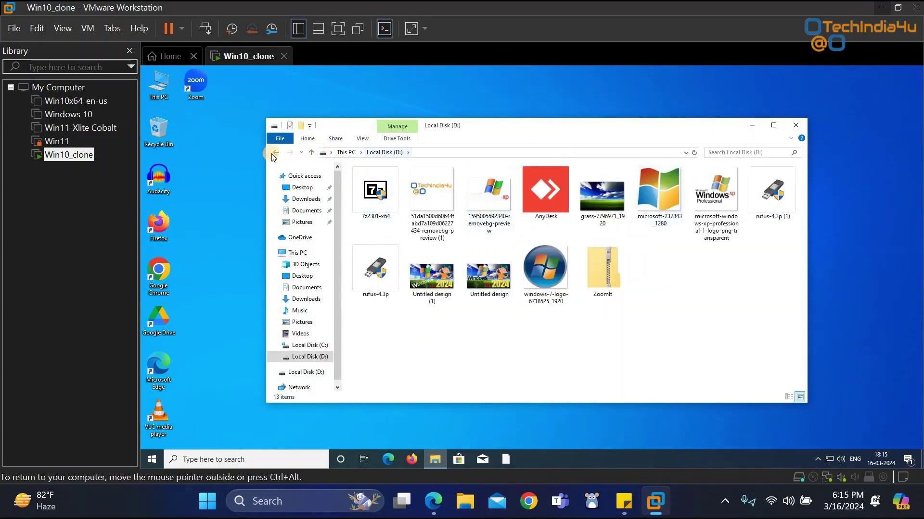
pyautogui.click(273, 154)
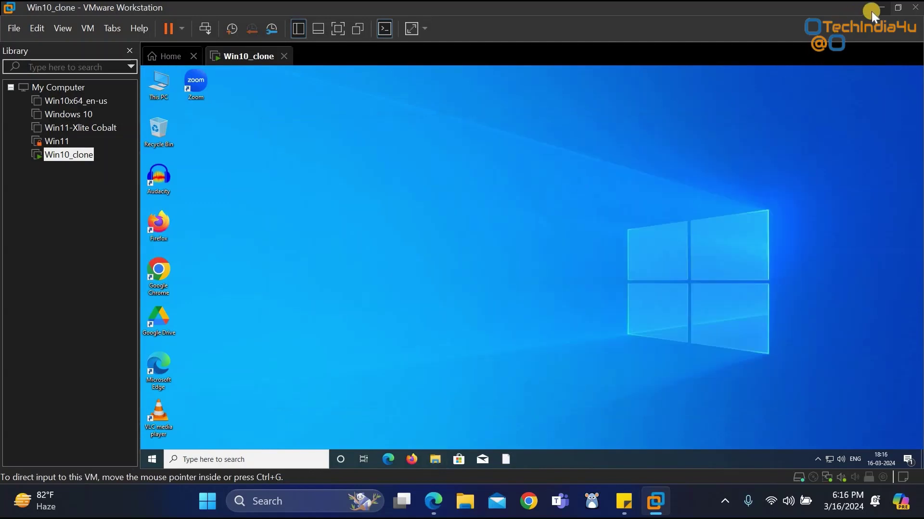
# Step: Point out the Windows 10.vmdk file on the host desktop and return to the running Win10_clone virtual machine
pyautogui.click(873, 9)
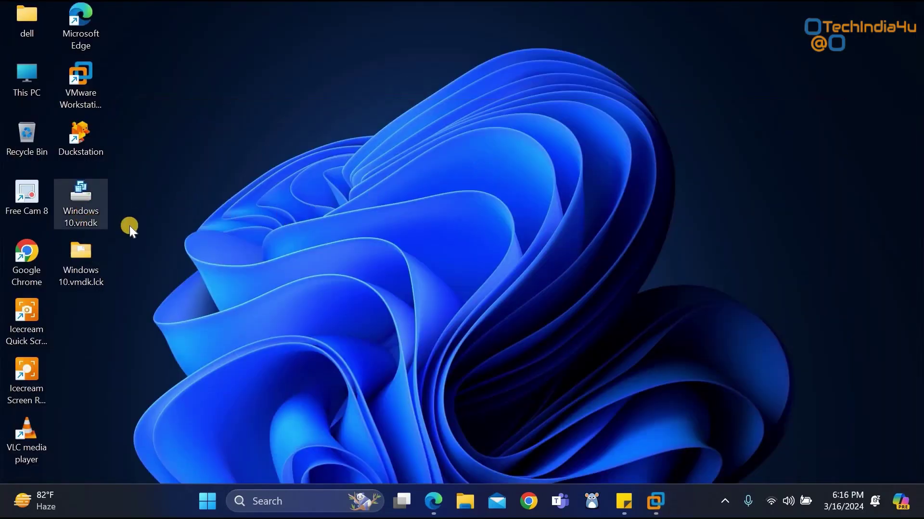
pyautogui.moveTo(89, 207)
pyautogui.click(212, 233)
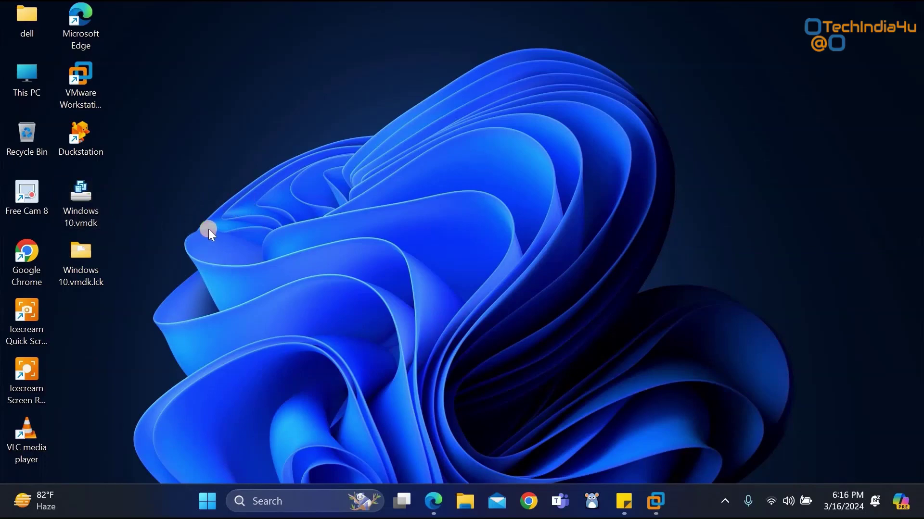
pyautogui.click(91, 212)
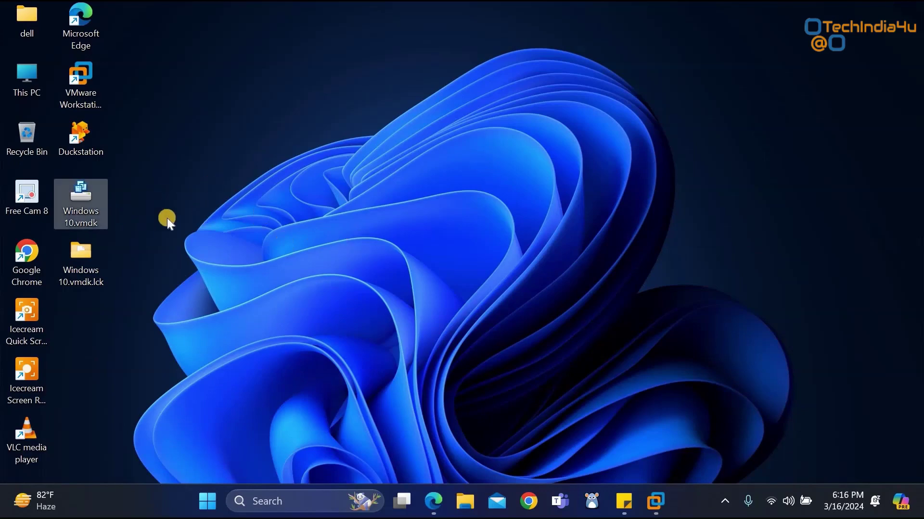
pyautogui.click(118, 216)
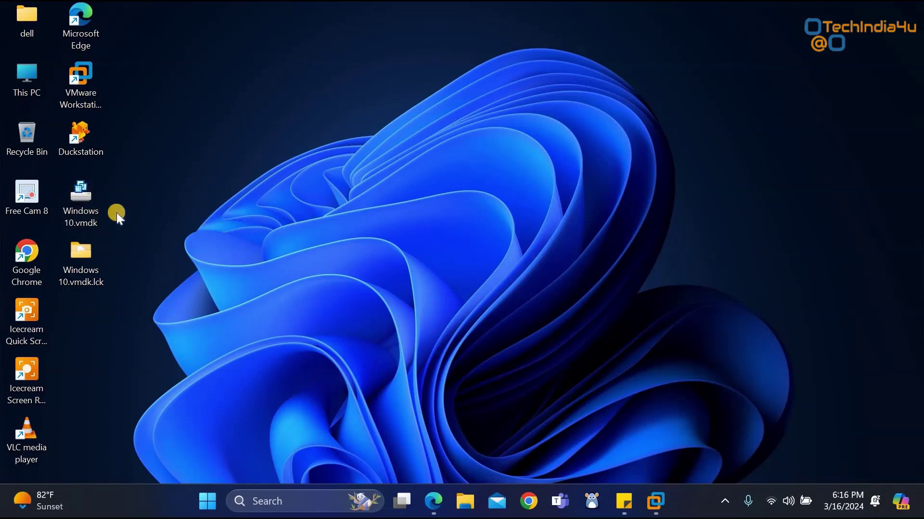
pyautogui.click(95, 211)
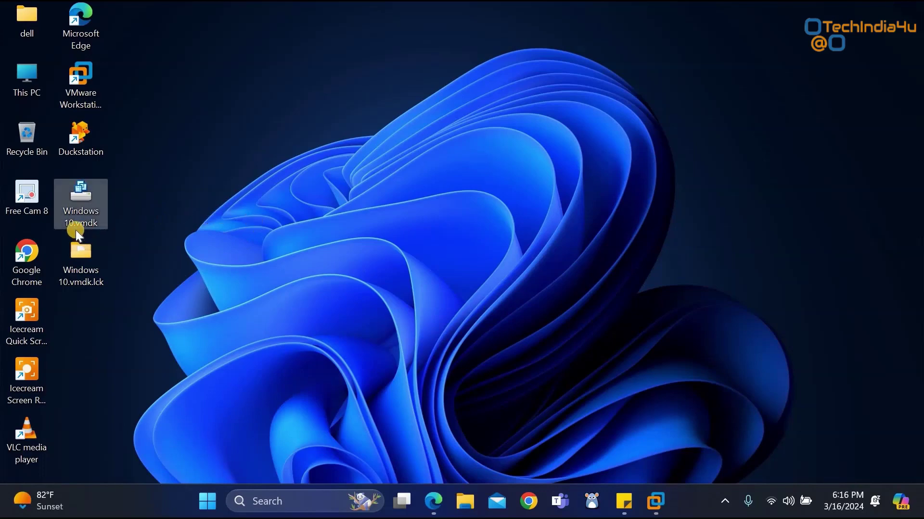
pyautogui.click(199, 235)
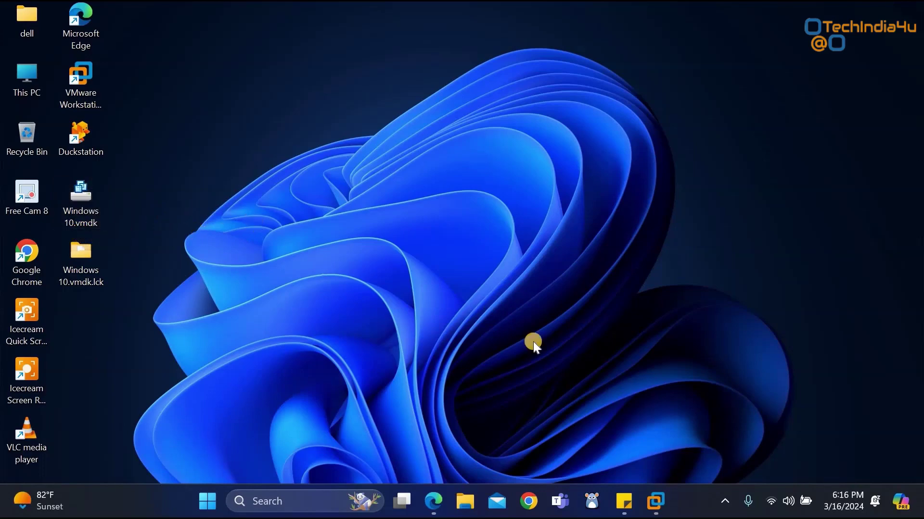
pyautogui.moveTo(660, 508)
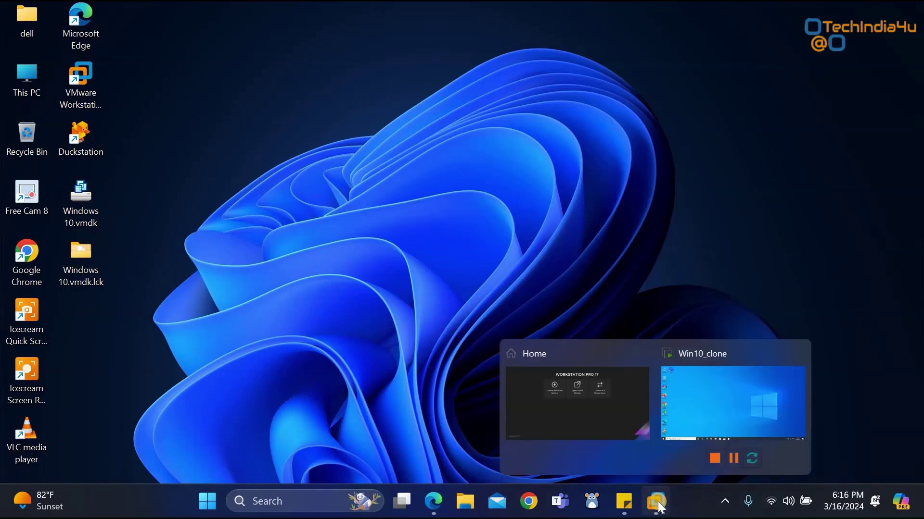
pyautogui.click(742, 382)
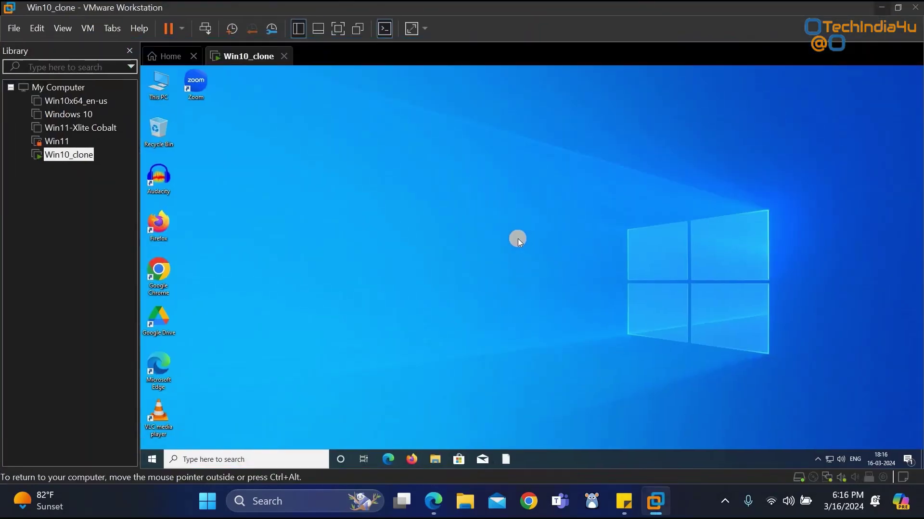